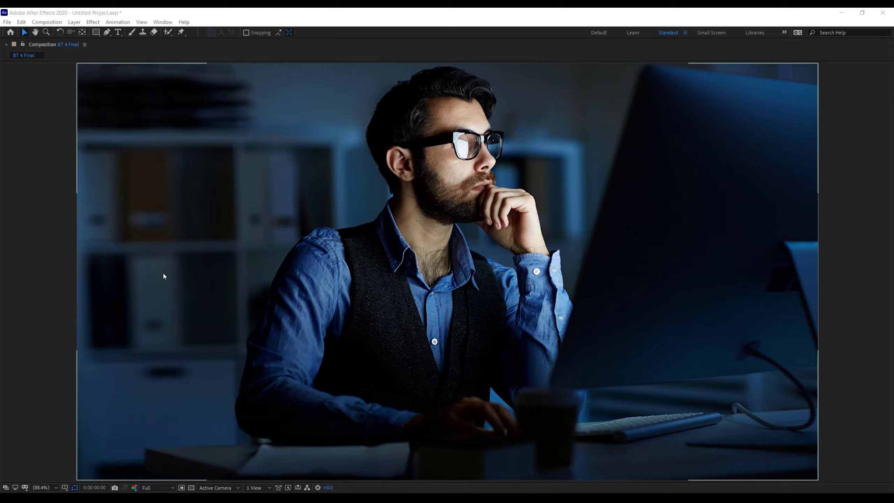
# Deselect the layer and jump to the last frame of the BT 4 Final composition
pyautogui.click(49, 248)
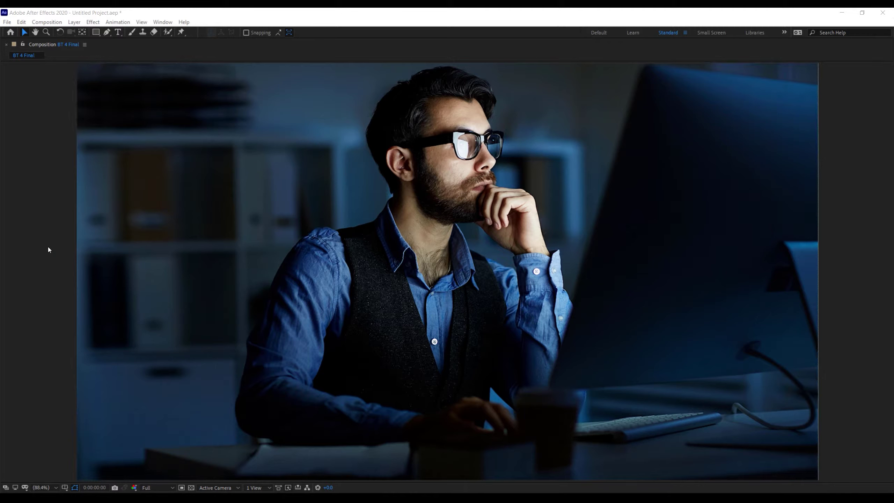
pyautogui.click(59, 265)
pyautogui.press('End')
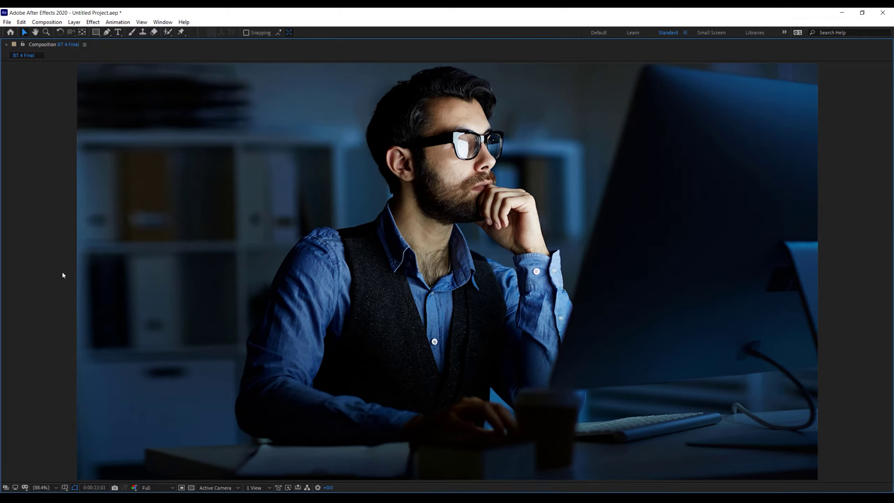
# Restore the full workspace, enlarge the Composition panel, and scrub through the lower-third title animation
pyautogui.press('`')
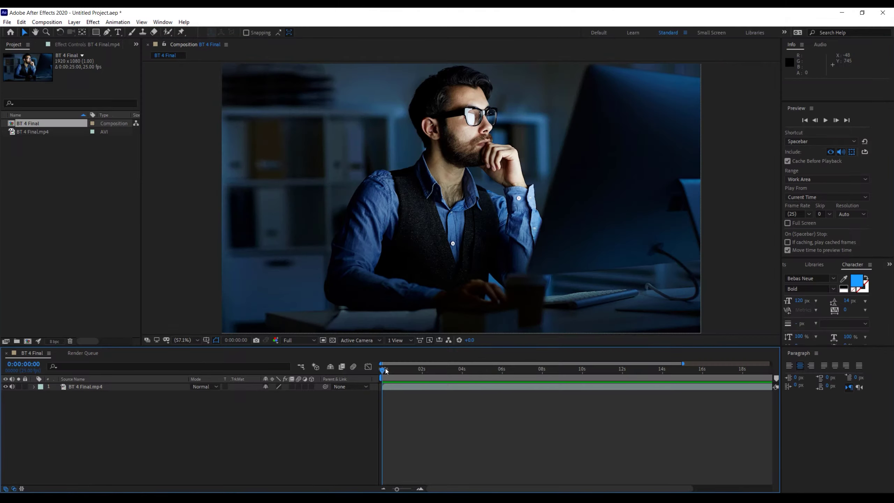
pyautogui.moveTo(400, 369)
pyautogui.mouseDown()
pyautogui.moveTo(489, 370)
pyautogui.moveTo(730, 404)
pyautogui.moveTo(384, 382)
pyautogui.moveTo(406, 379)
pyautogui.mouseUp()
pyautogui.moveTo(398, 346)
pyautogui.mouseDown()
pyautogui.moveTo(399, 368)
pyautogui.moveTo(365, 394)
pyautogui.moveTo(467, 404)
pyautogui.moveTo(433, 400)
pyautogui.mouseUp()
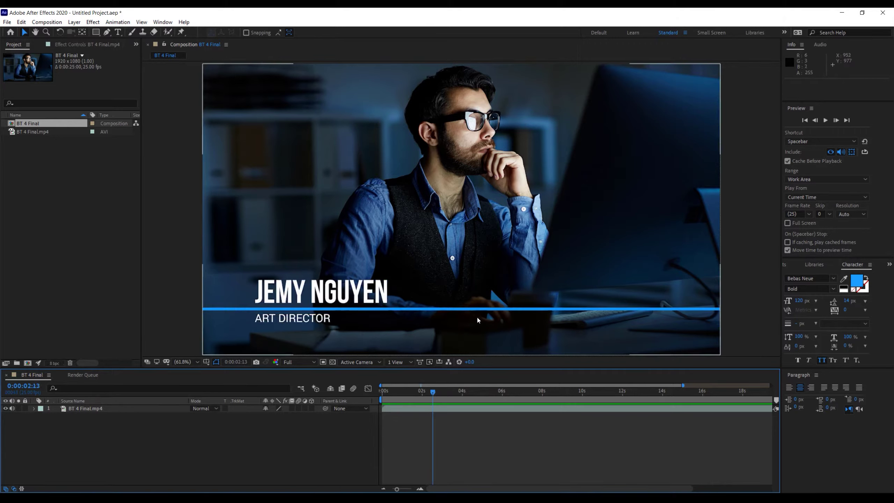
pyautogui.moveTo(424, 386)
pyautogui.mouseDown()
pyautogui.moveTo(381, 397)
pyautogui.moveTo(427, 396)
pyautogui.mouseUp()
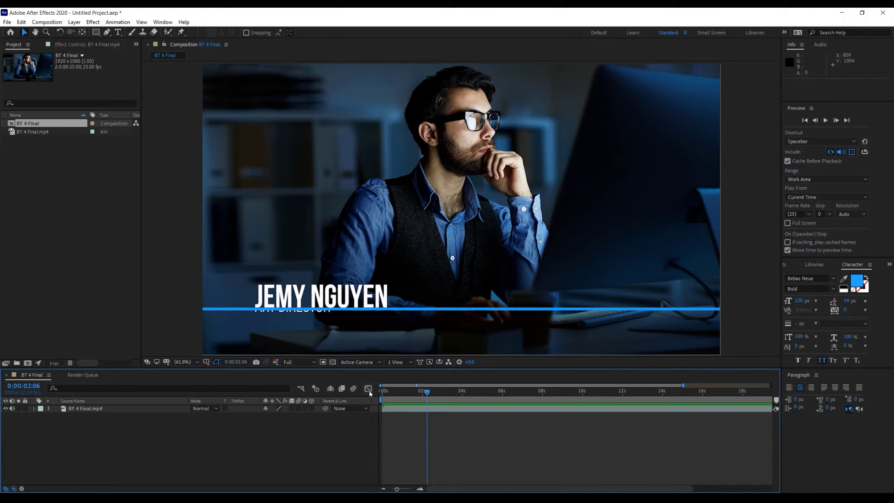
# Import BG.jpg, build a BG composition from it, and preview it
pyautogui.doubleClick(61, 220)
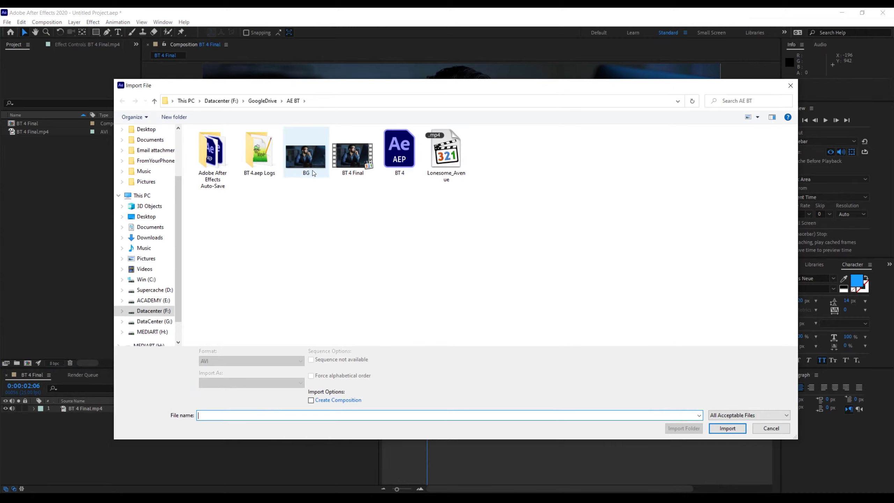
pyautogui.doubleClick(312, 168)
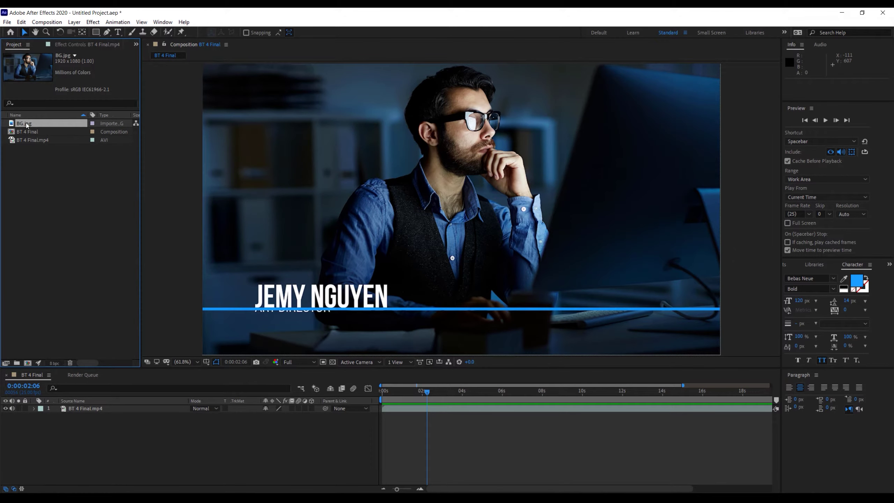
pyautogui.moveTo(28, 124)
pyautogui.mouseDown()
pyautogui.moveTo(40, 308)
pyautogui.moveTo(27, 363)
pyautogui.mouseUp()
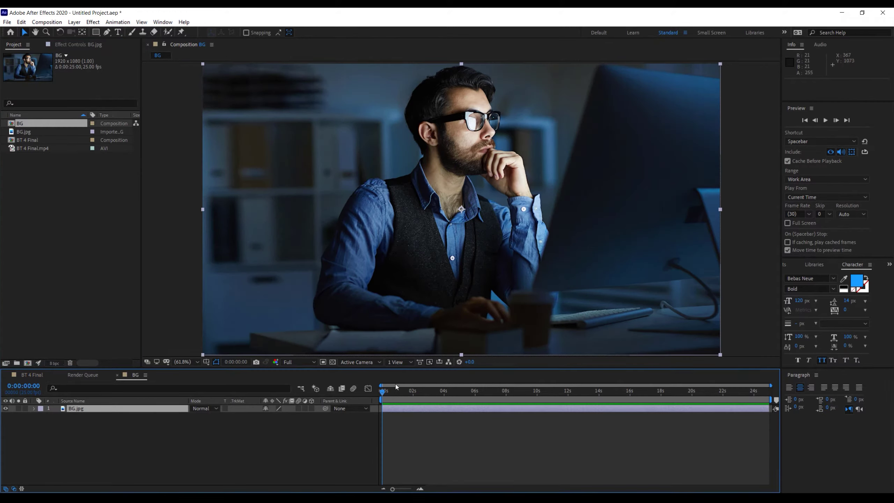
pyautogui.press('space')
pyautogui.moveTo(409, 398)
pyautogui.mouseDown()
pyautogui.moveTo(364, 387)
pyautogui.moveTo(408, 391)
pyautogui.mouseUp()
pyautogui.moveTo(409, 391); pyautogui.dragTo(382, 391)
# Open the BG composition's settings and clear the old 25-second duration
pyautogui.rightClick(35, 125)
pyautogui.click(53, 128)
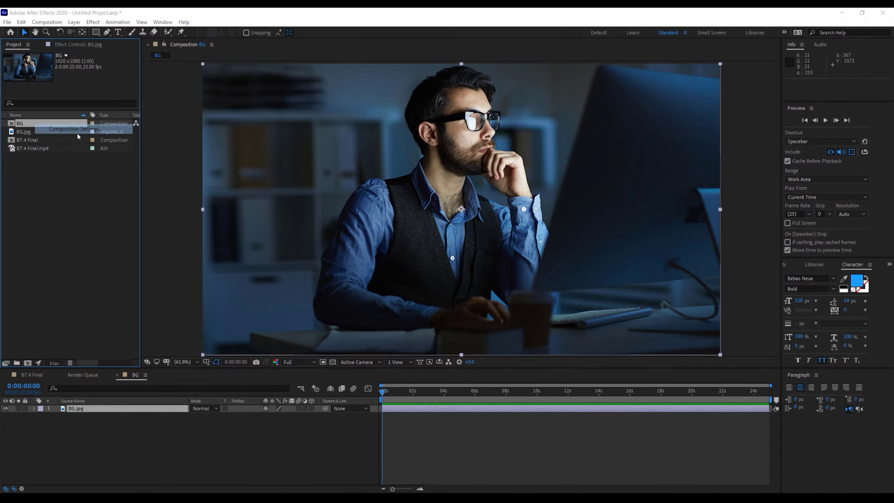
pyautogui.click(233, 237)
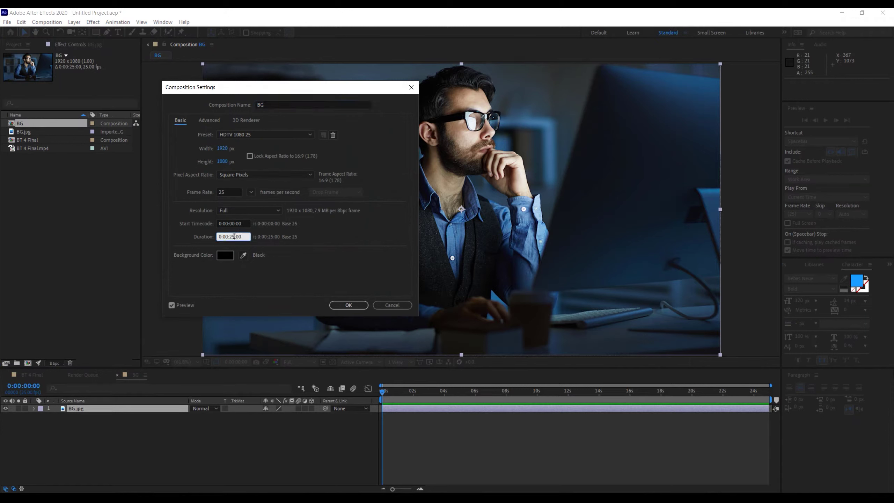
pyautogui.press('BackSpace')
pyautogui.press('BackSpace')
# Apply the 3-second duration and draw a circle near the photo's top-left with the Ellipse Tool
pyautogui.write('0')
pyautogui.click(355, 304)
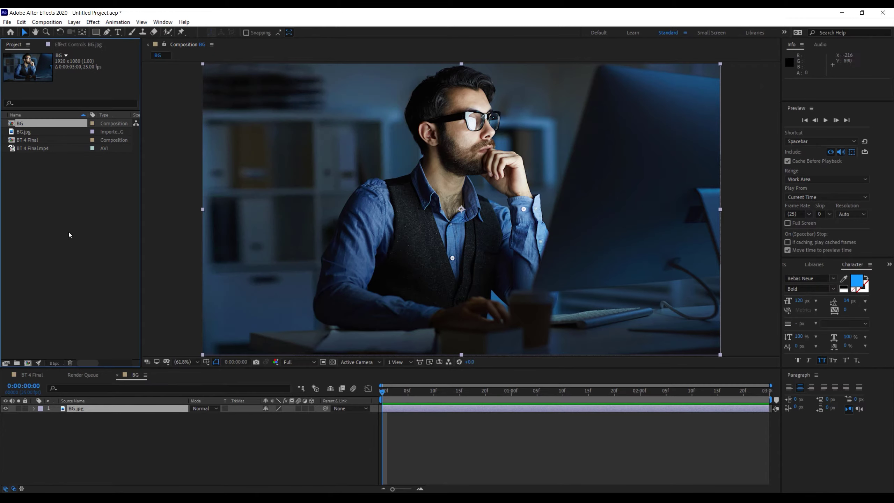
pyautogui.click(105, 430)
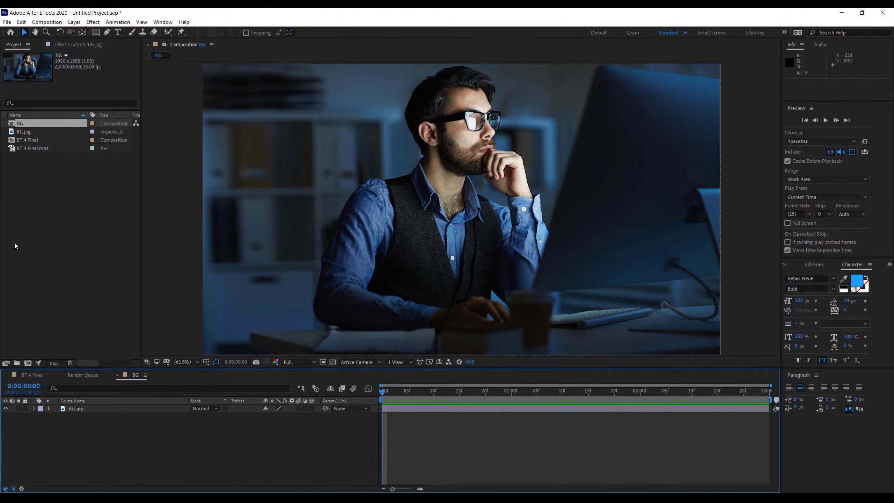
pyautogui.click(96, 32)
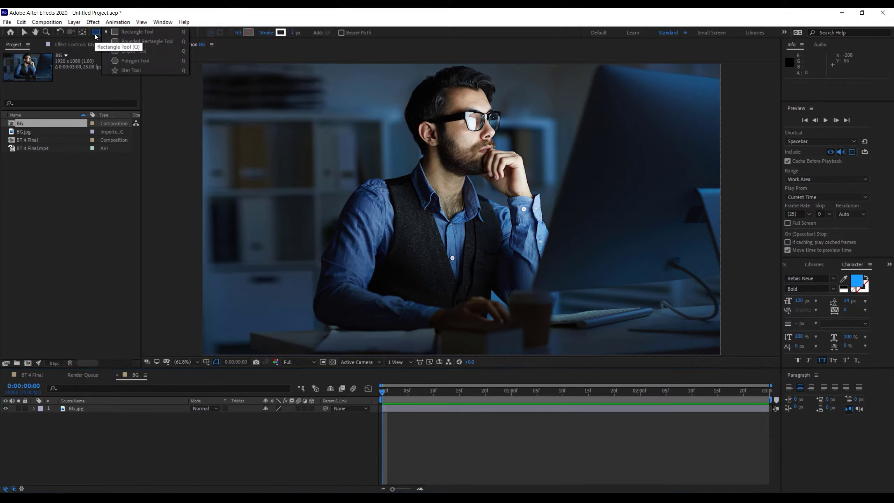
pyautogui.click(136, 51)
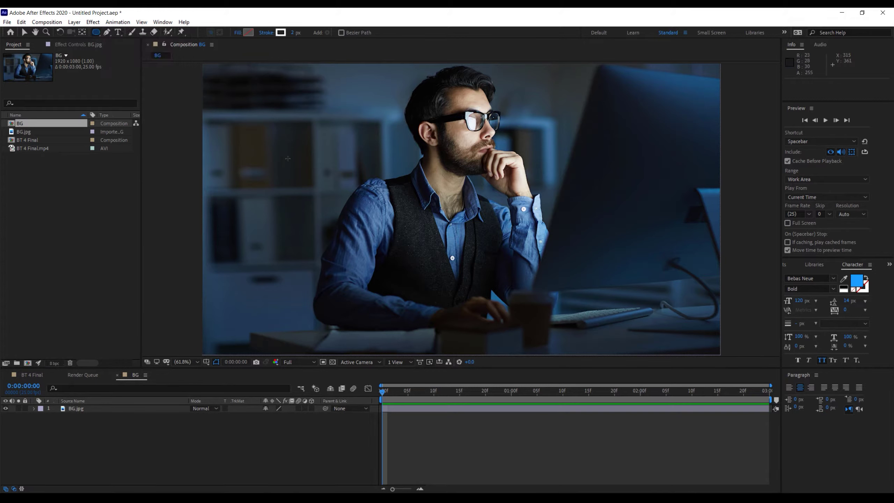
pyautogui.moveTo(252, 102); pyautogui.dragTo(307, 145)
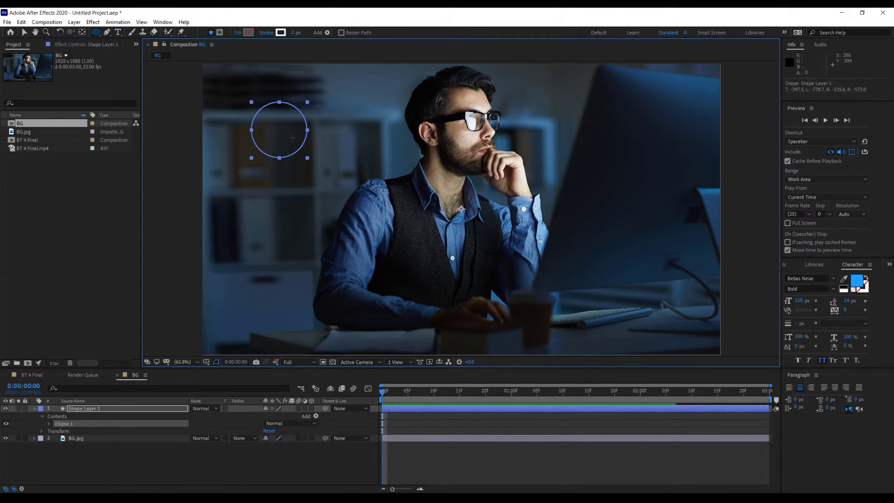
# Give the circle a solid red fill and no stroke
pyautogui.click(238, 33)
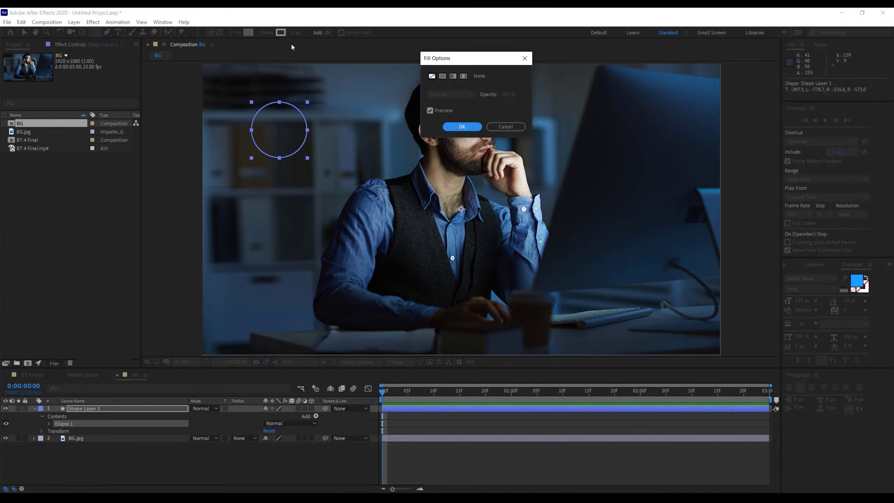
pyautogui.click(442, 76)
pyautogui.click(461, 126)
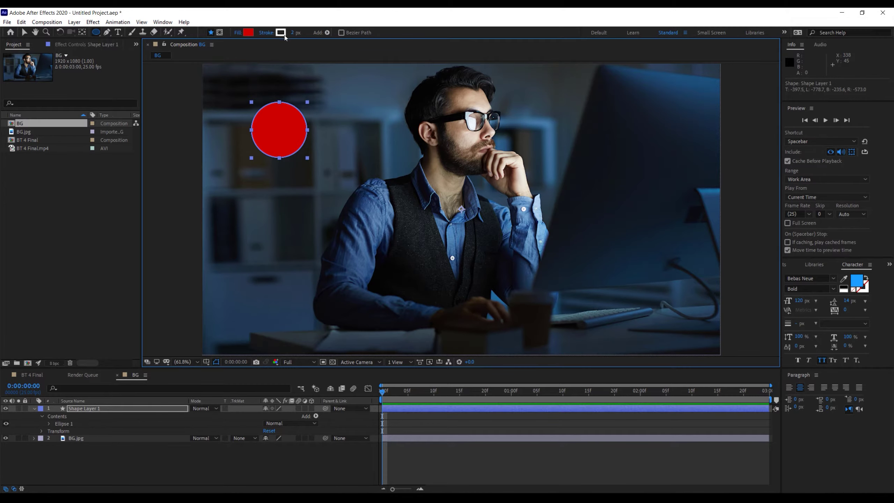
pyautogui.click(268, 33)
pyautogui.click(432, 77)
pyautogui.click(462, 126)
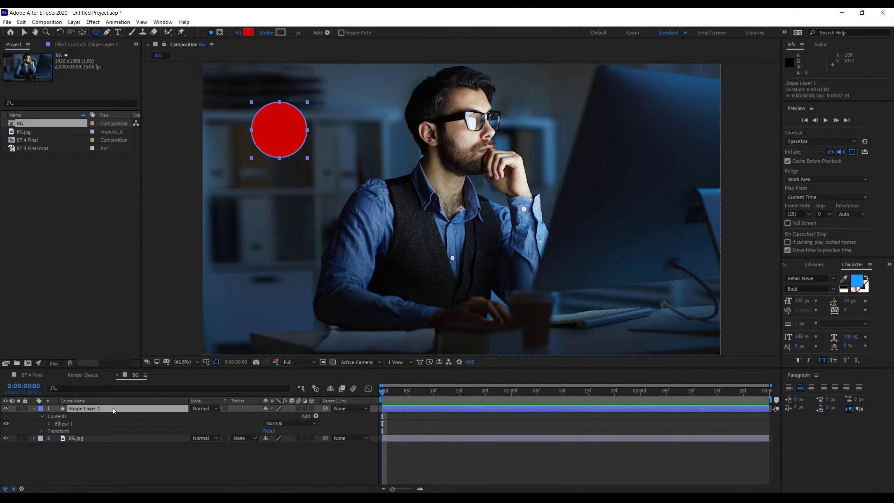
# Duplicate the red circle layer and move the copy down to the lower left
pyautogui.press('p')
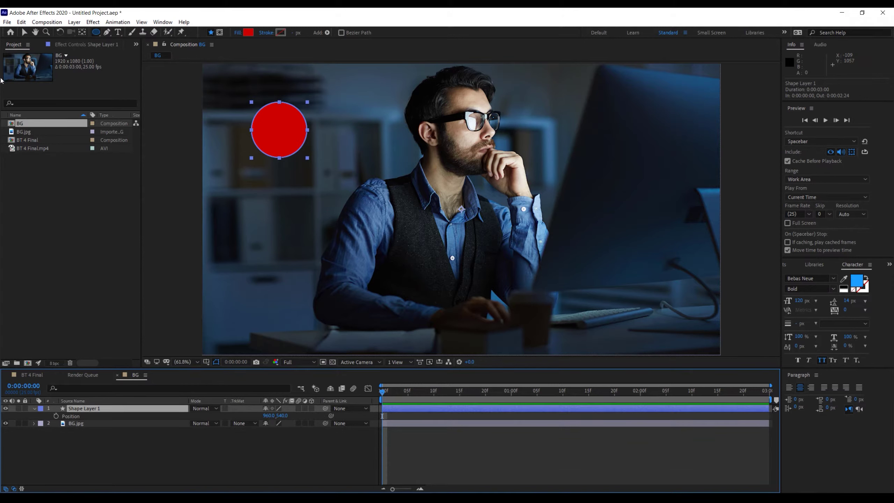
pyautogui.click(21, 22)
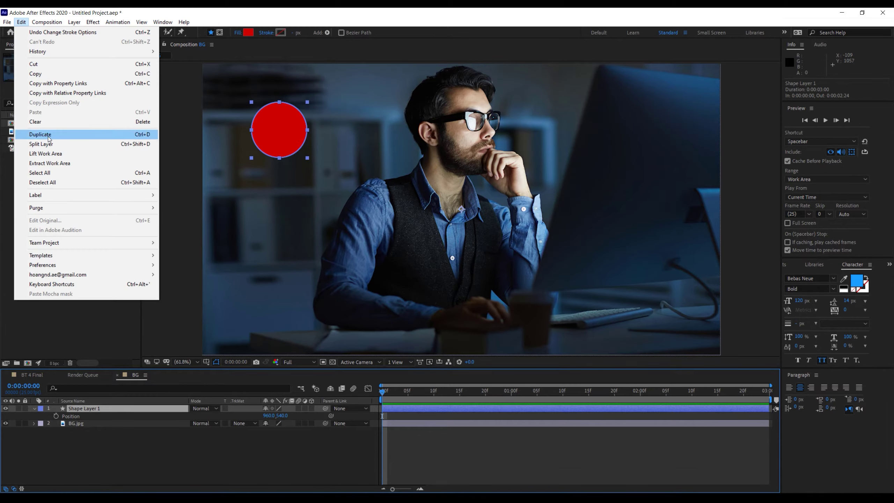
pyautogui.click(254, 133)
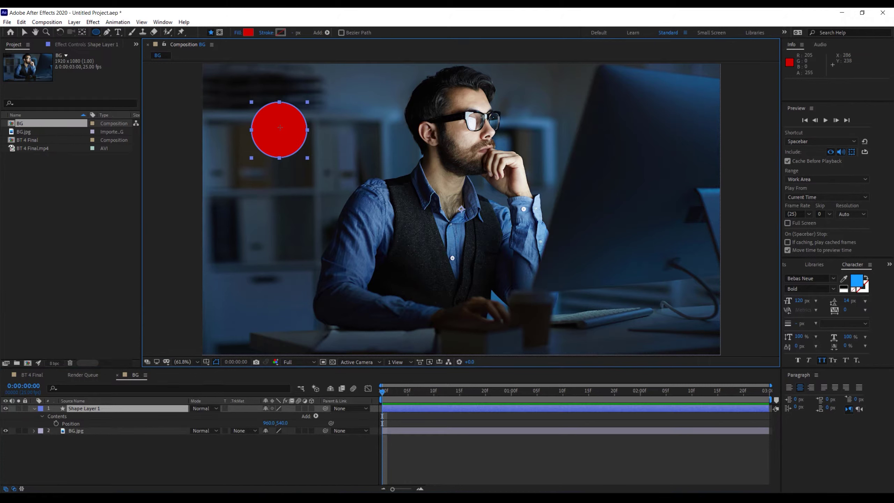
pyautogui.hotkey('ctrl', 'd')
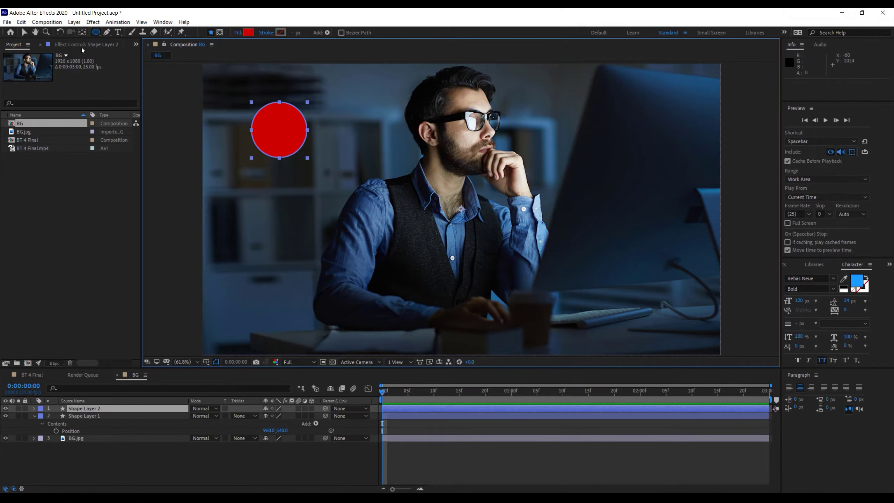
pyautogui.click(24, 23)
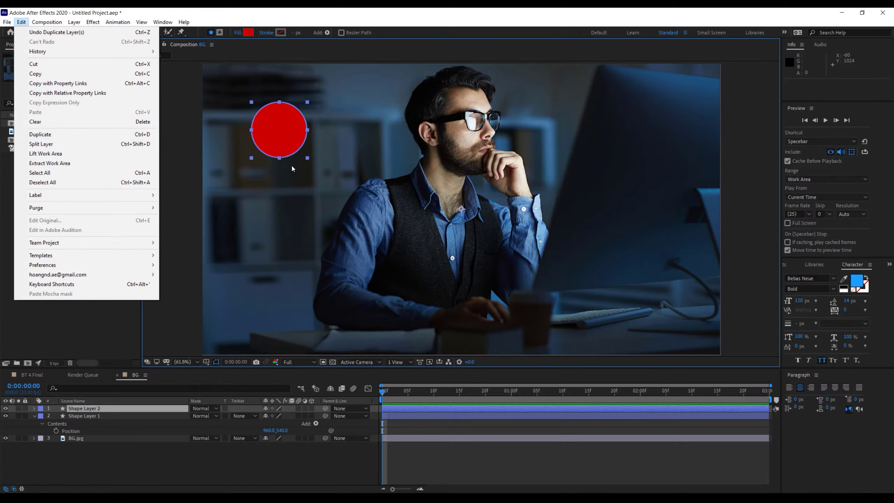
pyautogui.click(295, 136)
pyautogui.press('v')
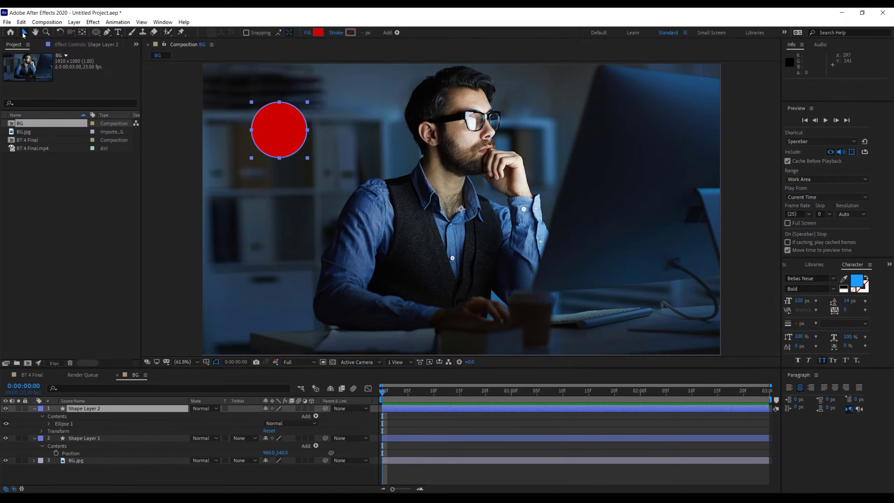
pyautogui.moveTo(295, 136); pyautogui.dragTo(295, 274)
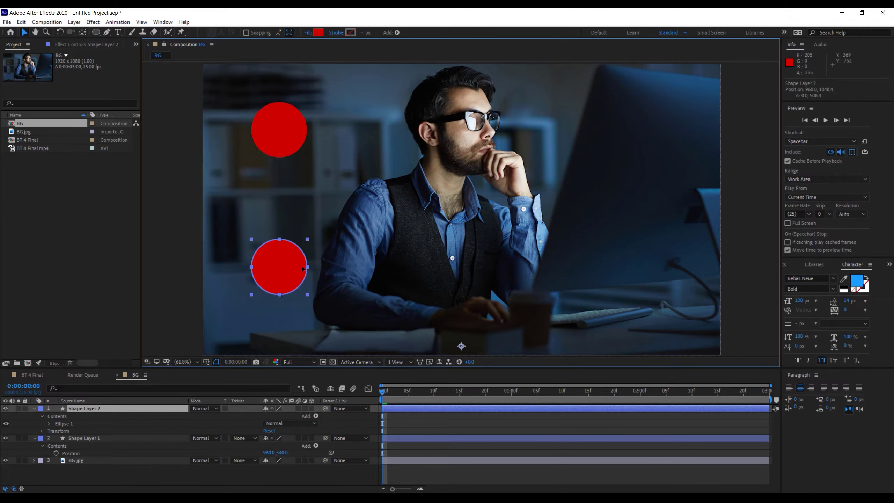
# Reveal only the Position property for Shape Layer 2 and Shape Layer 1
pyautogui.click(100, 408)
pyautogui.press('p')
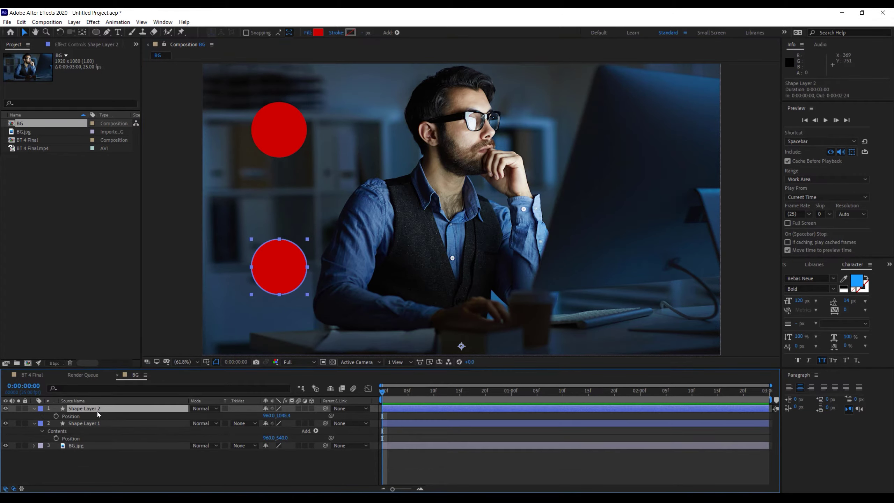
pyautogui.click(99, 424)
pyautogui.press('p')
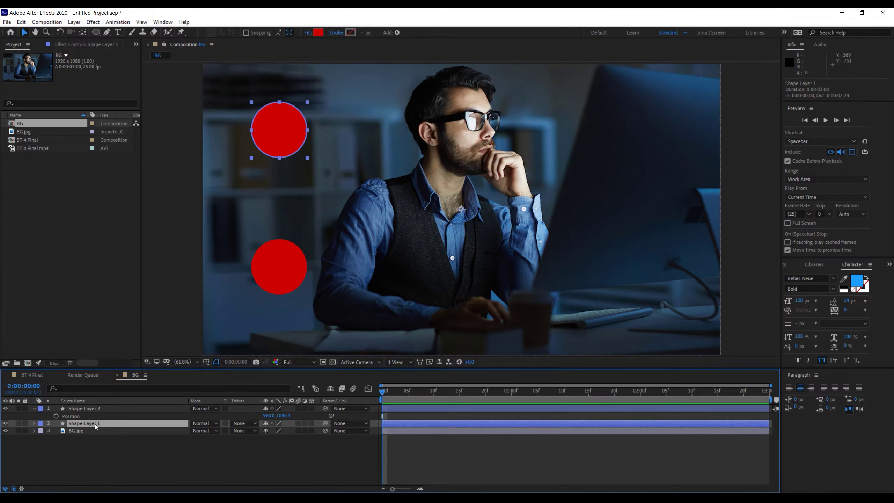
pyautogui.press('p')
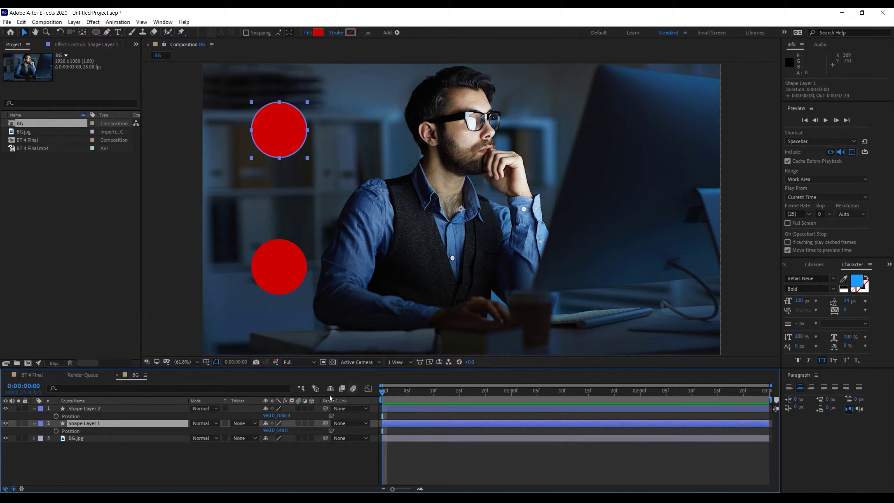
# Keyframe both circles' Position and set their X to 2312 at 2 seconds
pyautogui.click(56, 415)
pyautogui.click(56, 431)
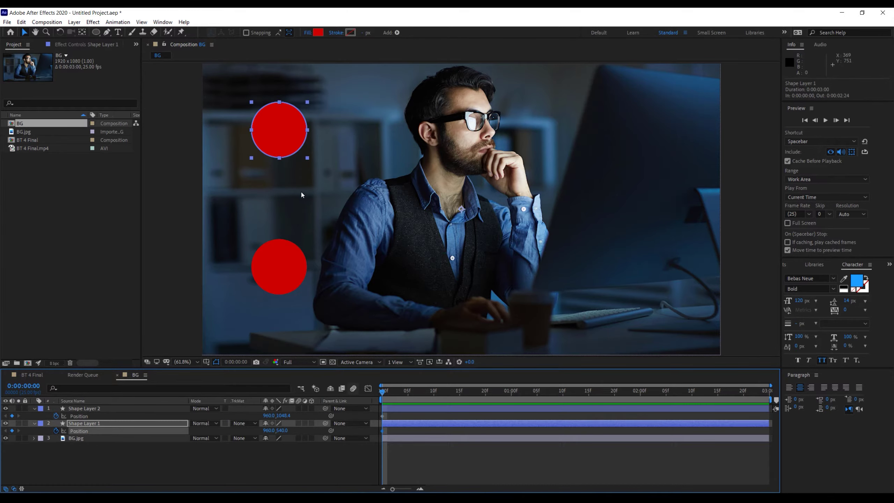
pyautogui.moveTo(383, 390)
pyautogui.mouseDown()
pyautogui.moveTo(660, 384)
pyautogui.moveTo(640, 385)
pyautogui.mouseUp()
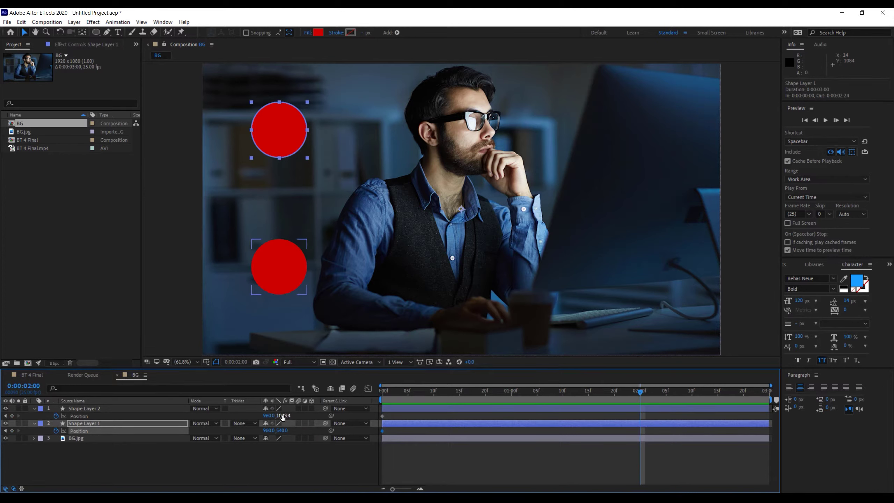
pyautogui.moveTo(283, 415); pyautogui.dragTo(354, 415)
pyautogui.hotkey('ctrl', 'z')
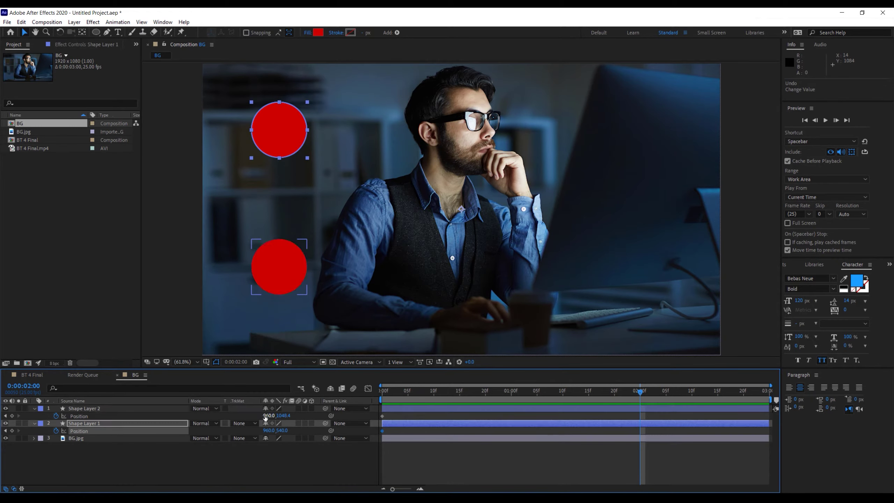
pyautogui.moveTo(268, 415)
pyautogui.mouseDown()
pyautogui.moveTo(593, 385)
pyautogui.moveTo(335, 423)
pyautogui.mouseUp()
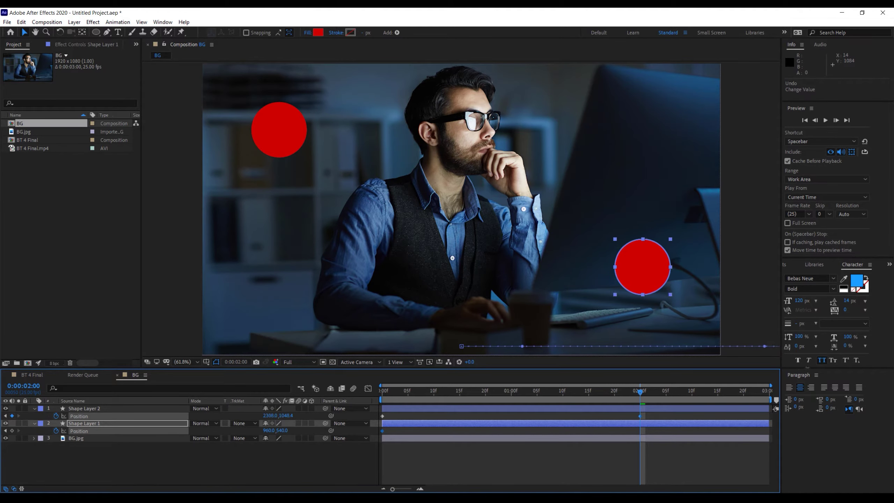
pyautogui.click(270, 415)
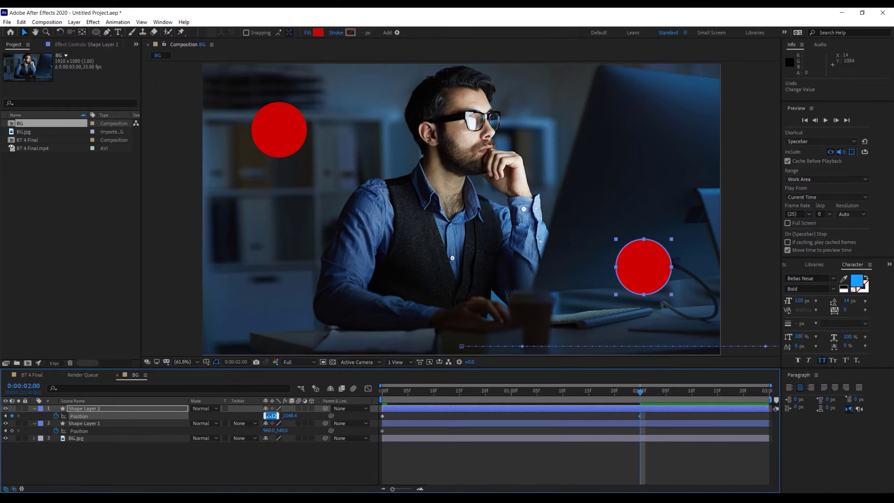
pyautogui.click(269, 430)
pyautogui.write('2312')
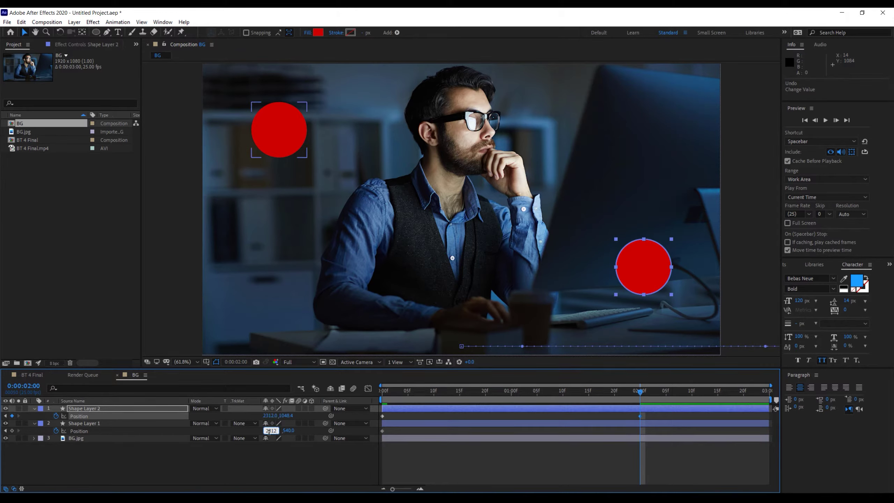
pyautogui.press('Return')
# Scrub to check the motion, then move Shape Layer 2 below Shape Layer 1
pyautogui.click(536, 391)
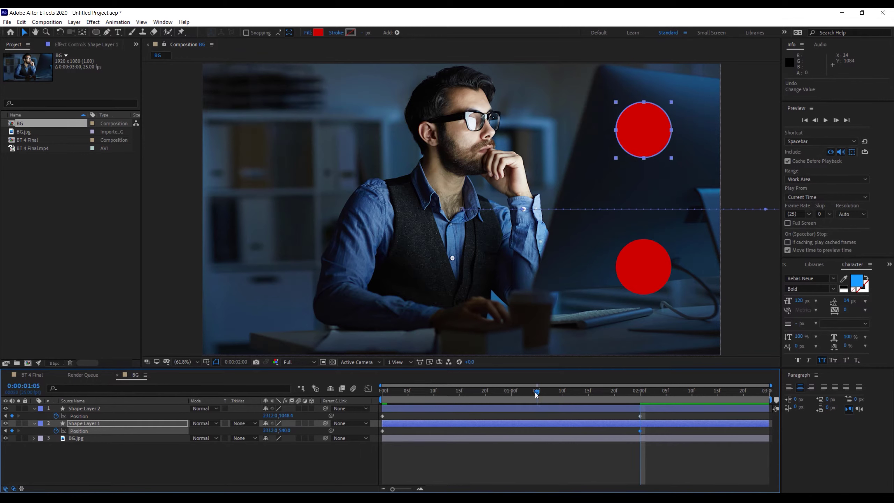
pyautogui.moveTo(536, 393); pyautogui.dragTo(428, 390)
pyautogui.click(70, 455)
pyautogui.click(104, 410)
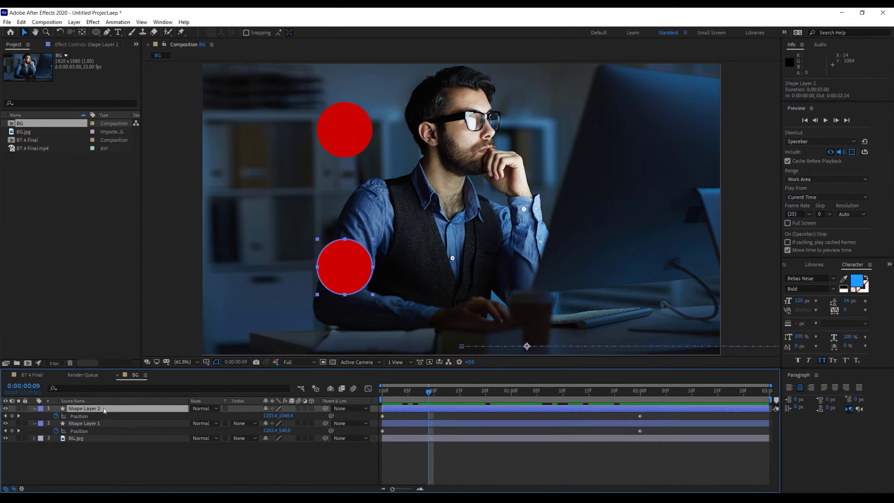
pyautogui.click(6, 408)
pyautogui.click(5, 408)
pyautogui.moveTo(83, 409); pyautogui.dragTo(84, 425)
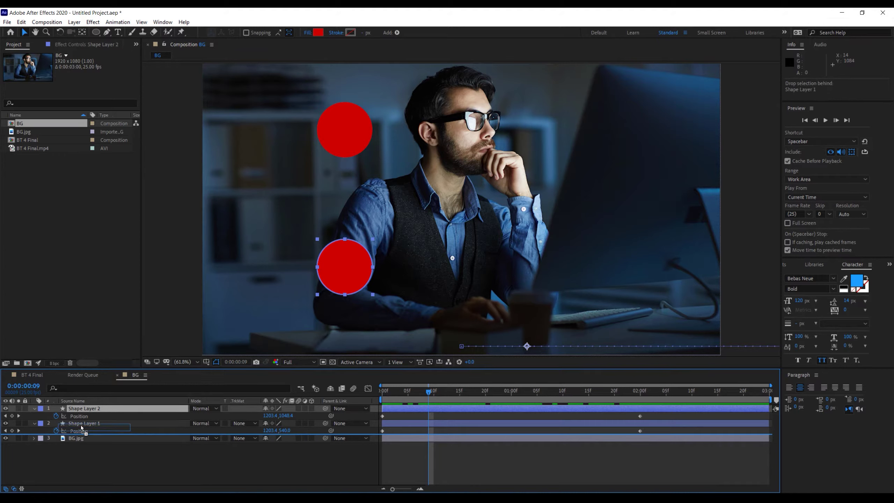
# Rename Shape Layer 1 to 'Graph' and the second circle layer to 'Normal'
pyautogui.doubleClick(95, 408)
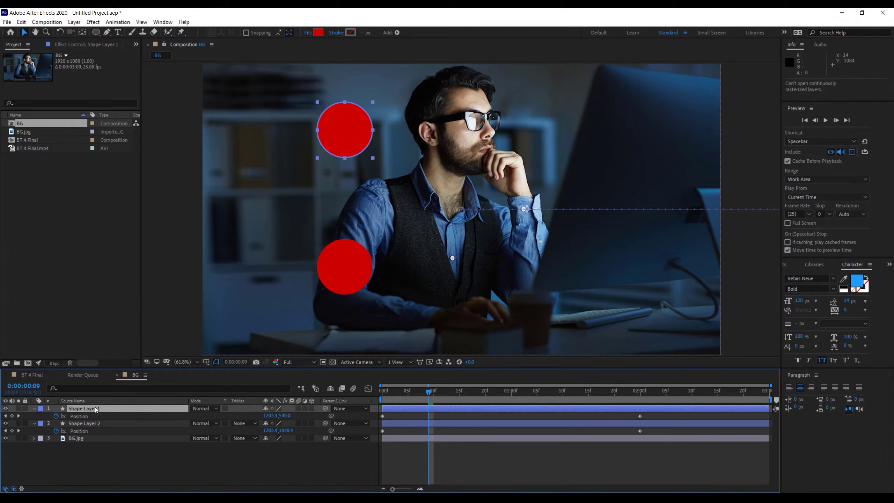
pyautogui.write('Grahp')
pyautogui.press('Return')
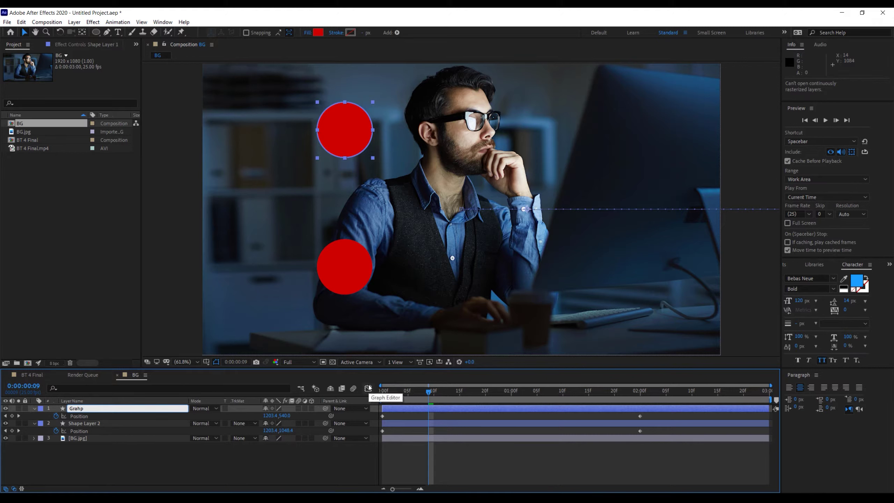
pyautogui.click(92, 408)
pyautogui.press('BackSpace')
pyautogui.press('BackSpace')
pyautogui.write('ph')
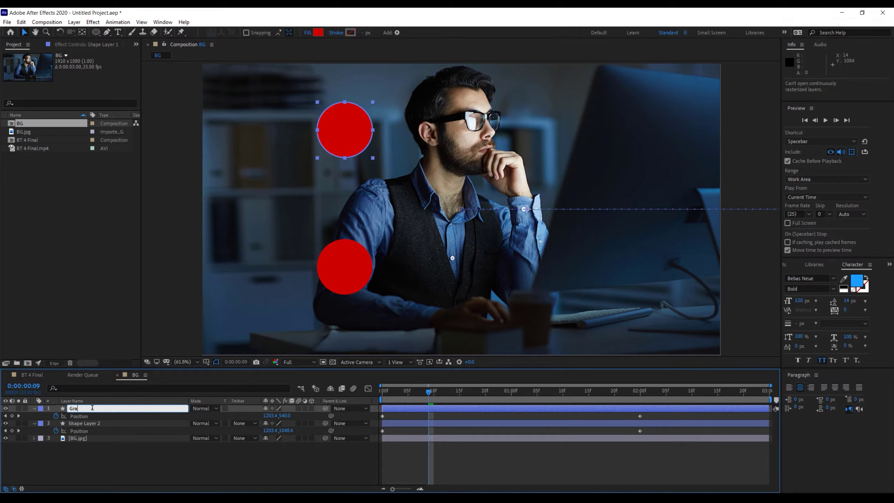
pyautogui.click(96, 423)
pyautogui.press('Return')
pyautogui.write('Normal')
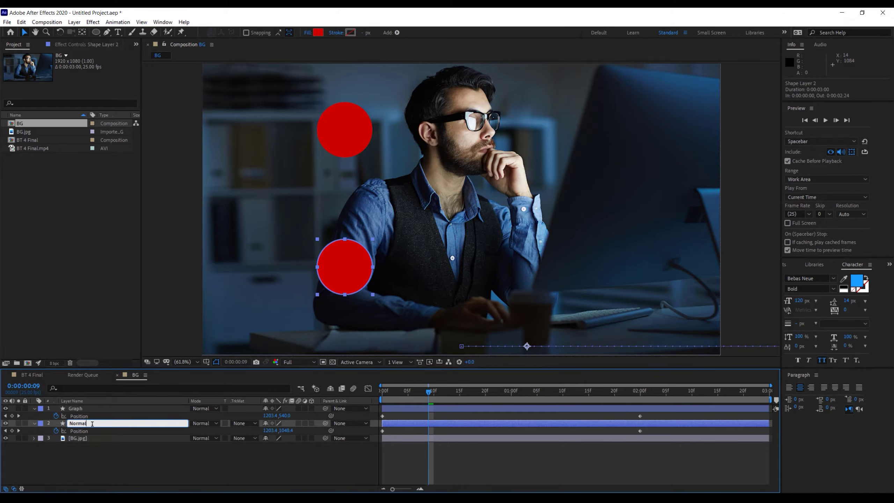
pyautogui.click(98, 456)
# Rewind and preview the animation, scrubbing through the circles' motion
pyautogui.click(88, 408)
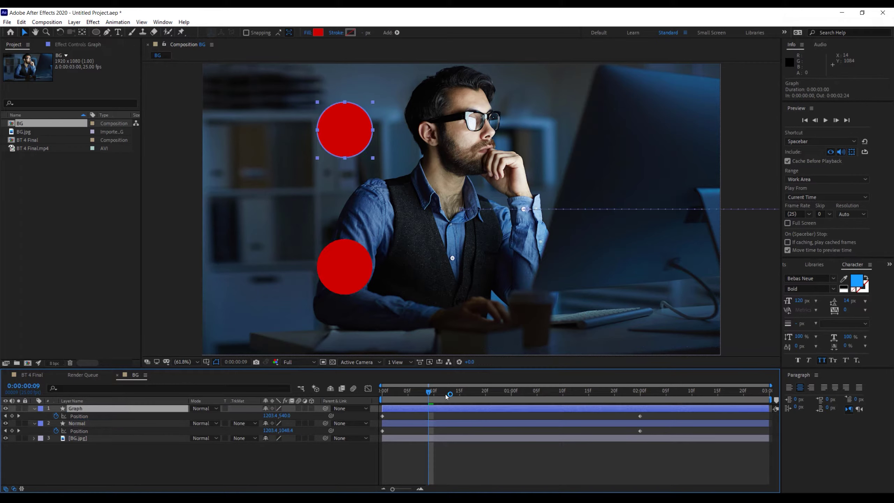
pyautogui.moveTo(449, 394); pyautogui.dragTo(370, 394)
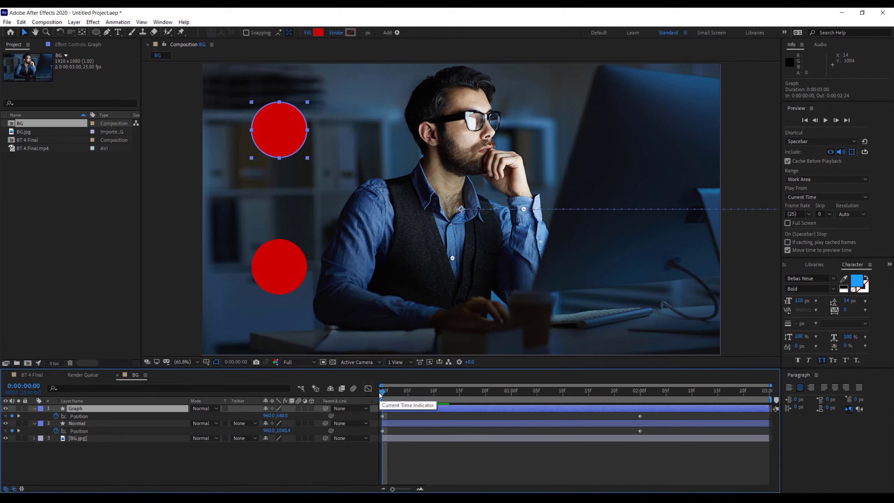
pyautogui.press('space')
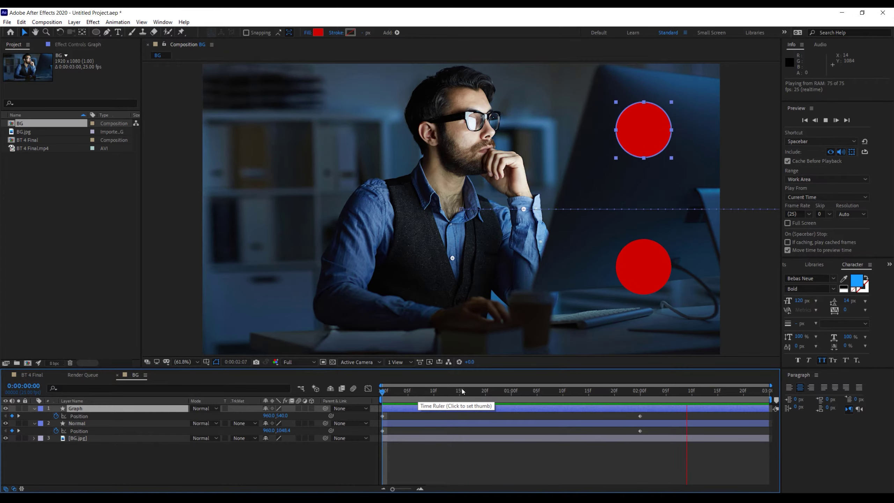
pyautogui.click(412, 393)
pyautogui.moveTo(404, 394)
pyautogui.mouseDown()
pyautogui.moveTo(581, 381)
pyautogui.moveTo(368, 392)
pyautogui.moveTo(628, 400)
pyautogui.moveTo(373, 402)
pyautogui.moveTo(564, 389)
pyautogui.moveTo(189, 406)
pyautogui.mouseUp()
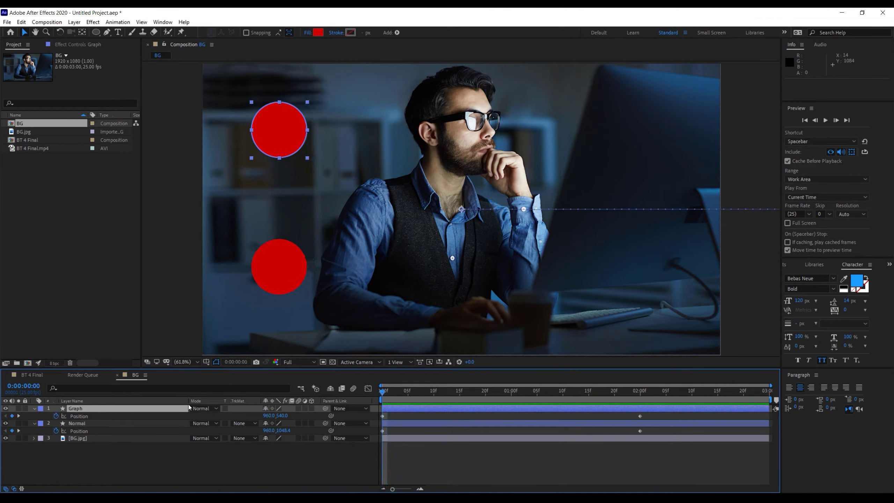
# Select the Graph layer's Position keyframes
pyautogui.click(140, 467)
pyautogui.click(84, 417)
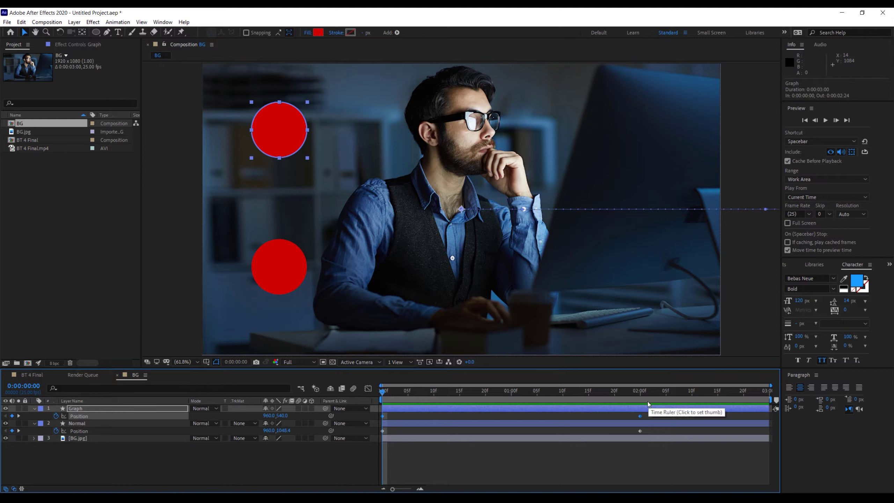
pyautogui.click(132, 461)
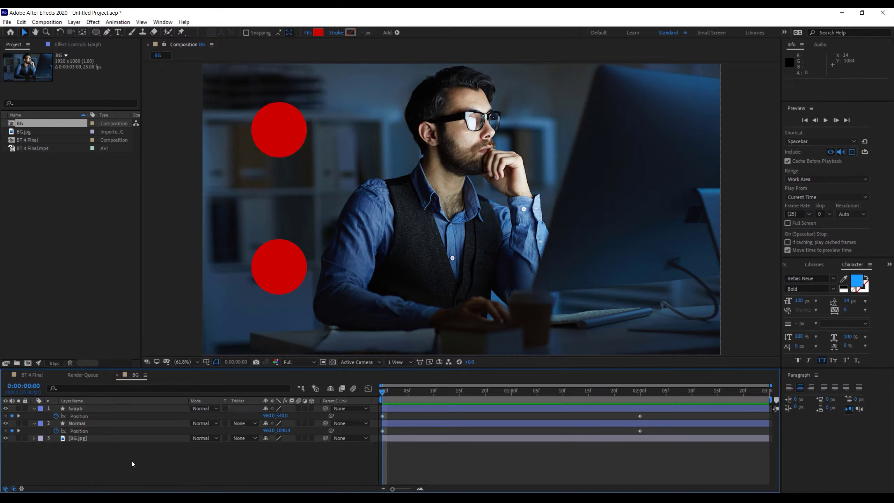
pyautogui.click(84, 417)
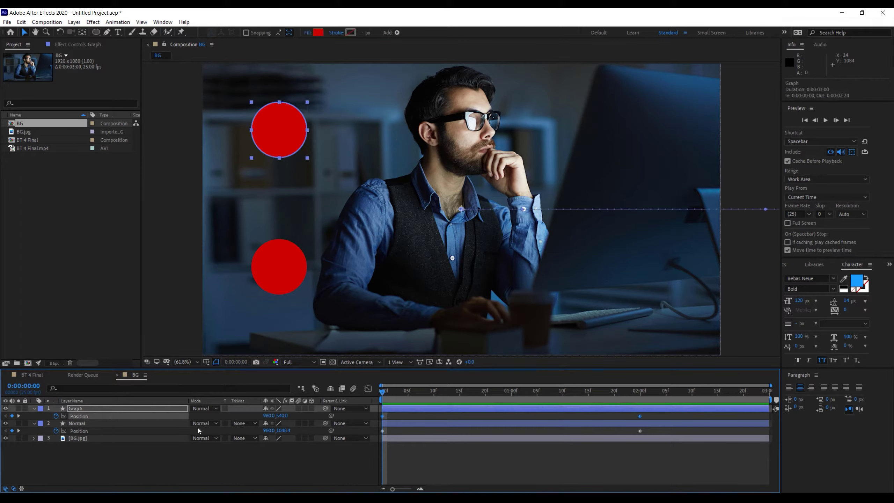
pyautogui.click(292, 458)
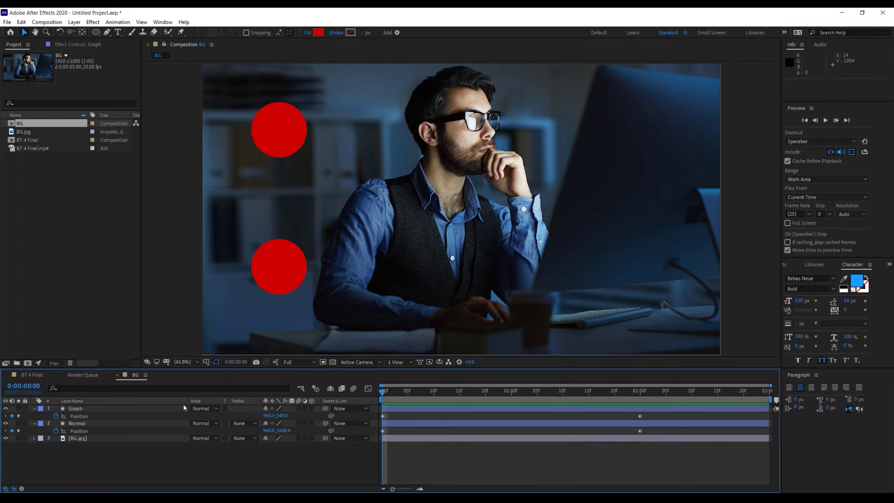
pyautogui.click(80, 416)
# Apply Easy Ease to the Graph layer's Position keyframes via Keyframe Assistant
pyautogui.rightClick(81, 416)
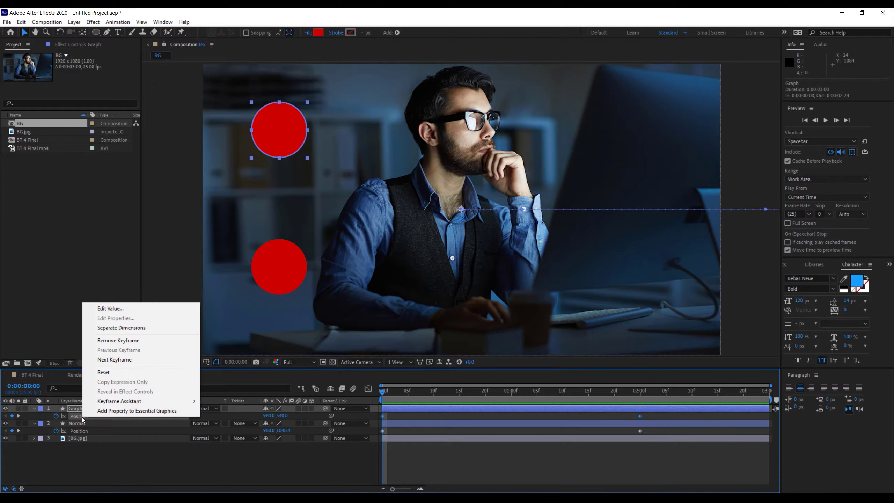
pyautogui.click(134, 458)
pyautogui.click(82, 417)
pyautogui.rightClick(82, 417)
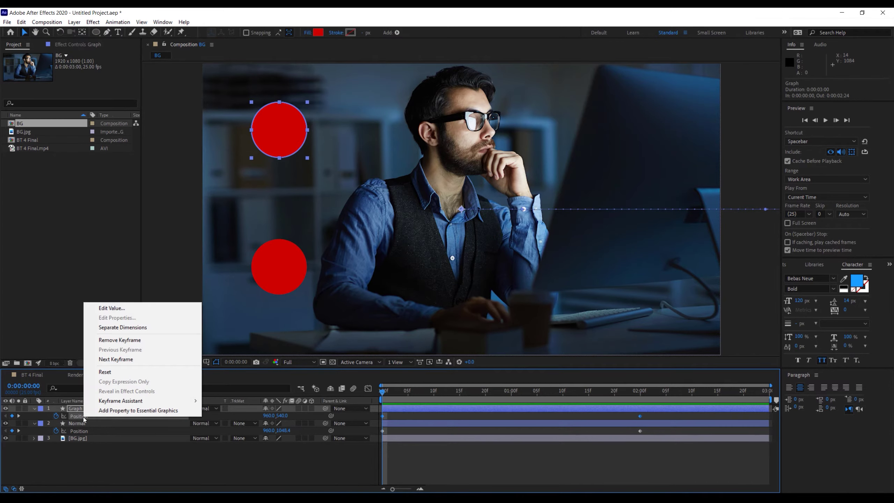
pyautogui.moveTo(140, 403)
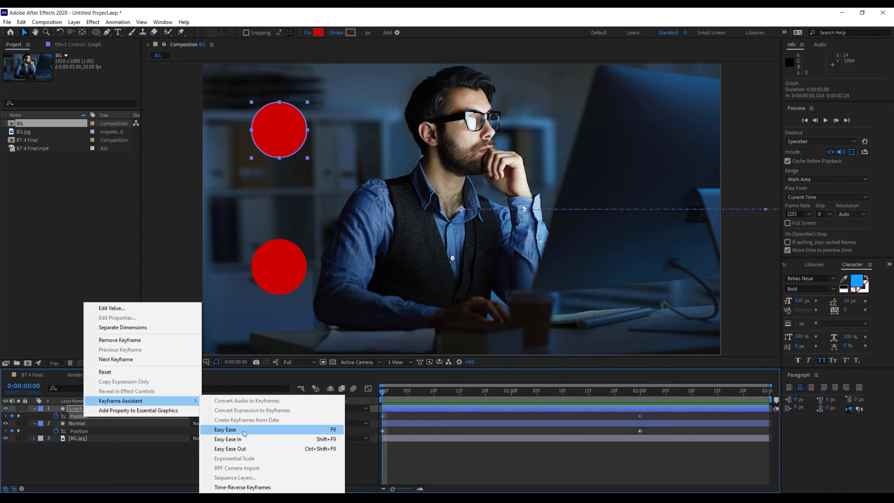
pyautogui.click(244, 432)
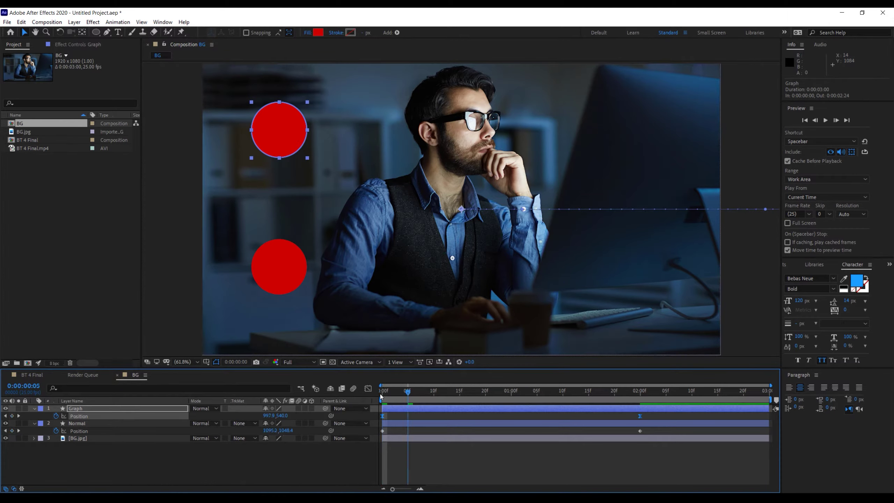
# Preview the eased animation from the start, then deselect and narrow the Layer Name column
pyautogui.press('space')
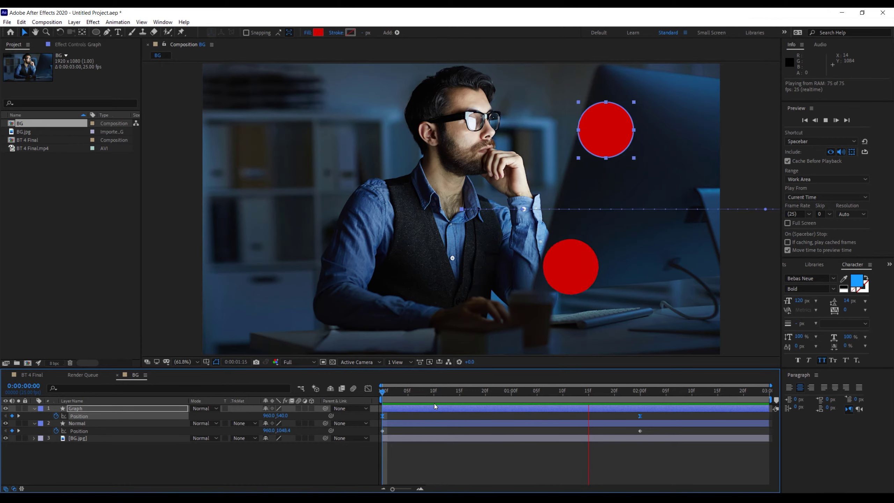
pyautogui.moveTo(522, 397)
pyautogui.mouseDown()
pyautogui.moveTo(390, 393)
pyautogui.moveTo(428, 392)
pyautogui.mouseUp()
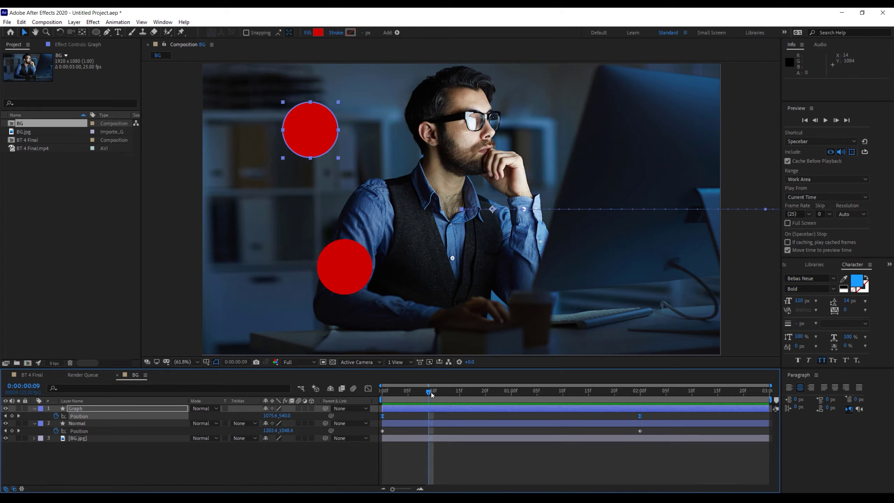
pyautogui.moveTo(431, 392); pyautogui.dragTo(361, 393)
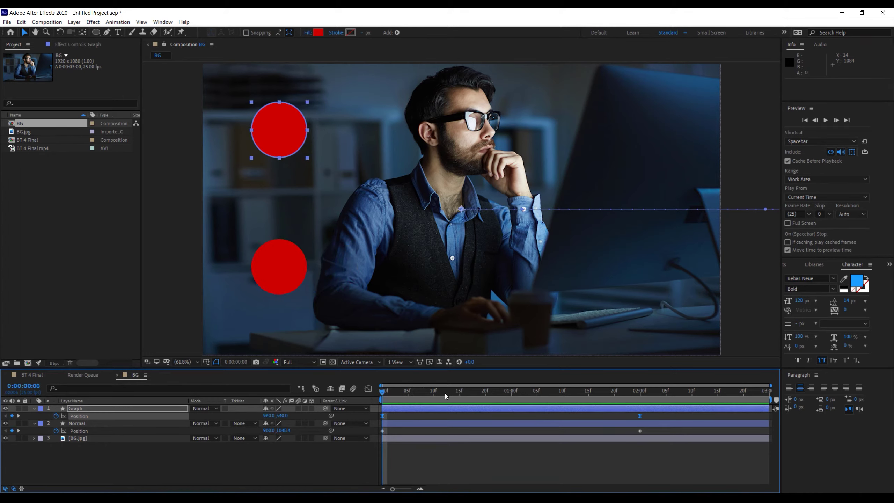
pyautogui.press('space')
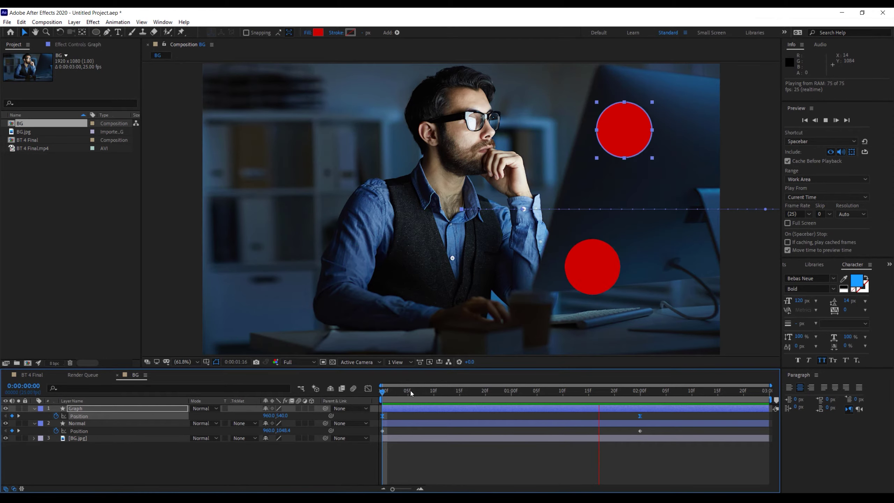
pyautogui.press('space')
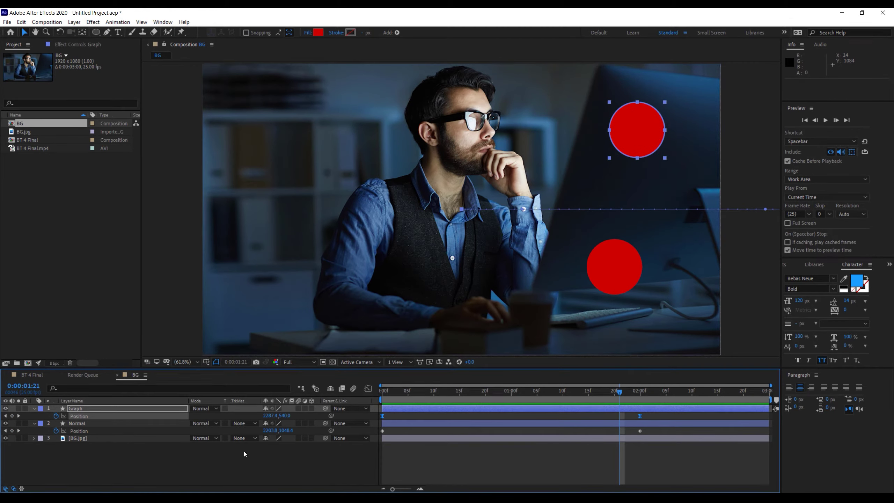
pyautogui.click(244, 452)
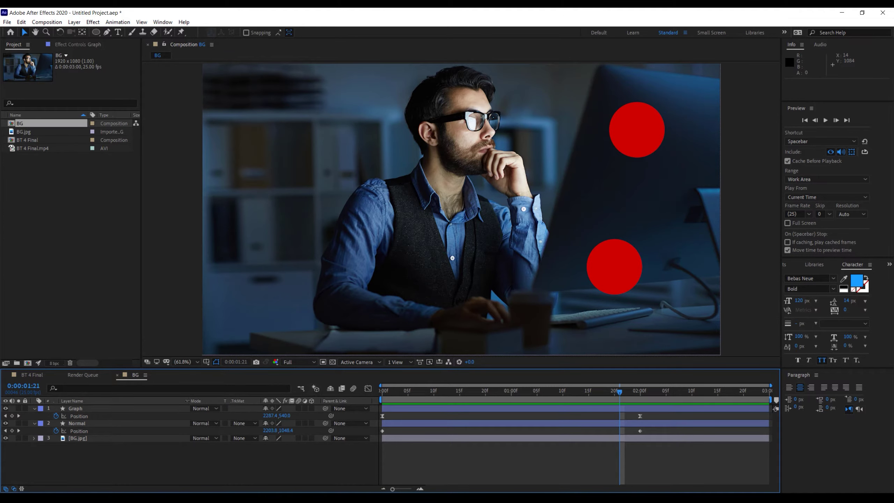
pyautogui.moveTo(187, 401); pyautogui.dragTo(101, 401)
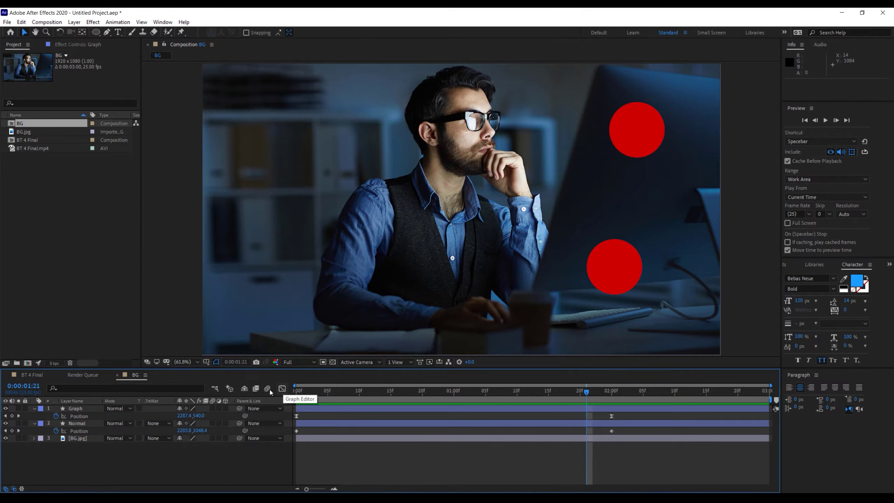
# Show the Graph layer's Position speed curve in the Graph Editor and scrub to its one-second peak
pyautogui.click(70, 416)
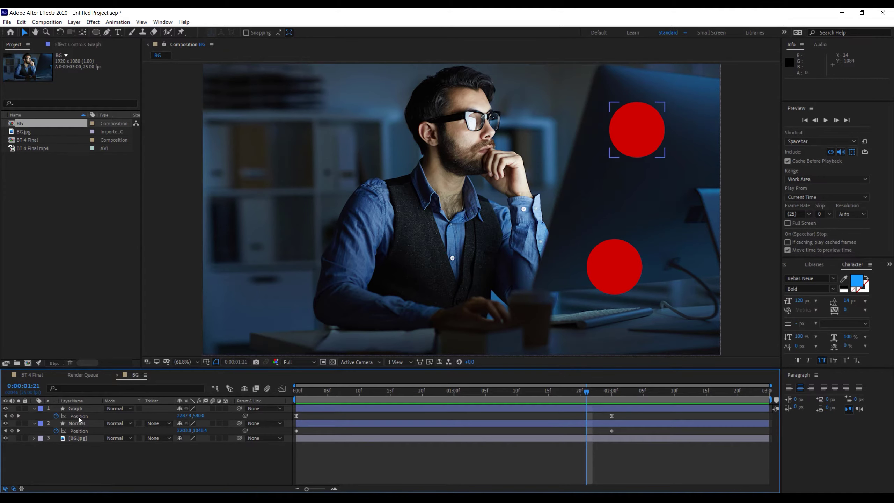
pyautogui.click(78, 416)
pyautogui.click(282, 389)
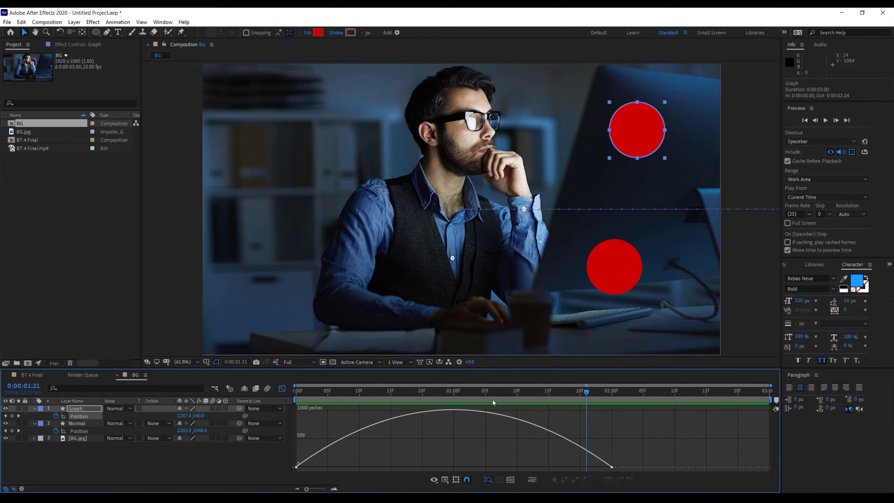
pyautogui.moveTo(581, 391)
pyautogui.mouseDown()
pyautogui.moveTo(293, 402)
pyautogui.moveTo(306, 396)
pyautogui.mouseUp()
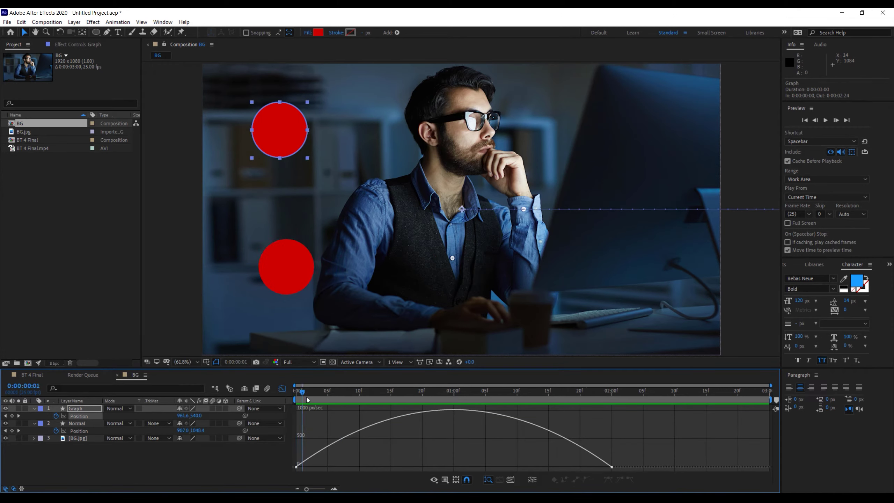
pyautogui.press('pageup')
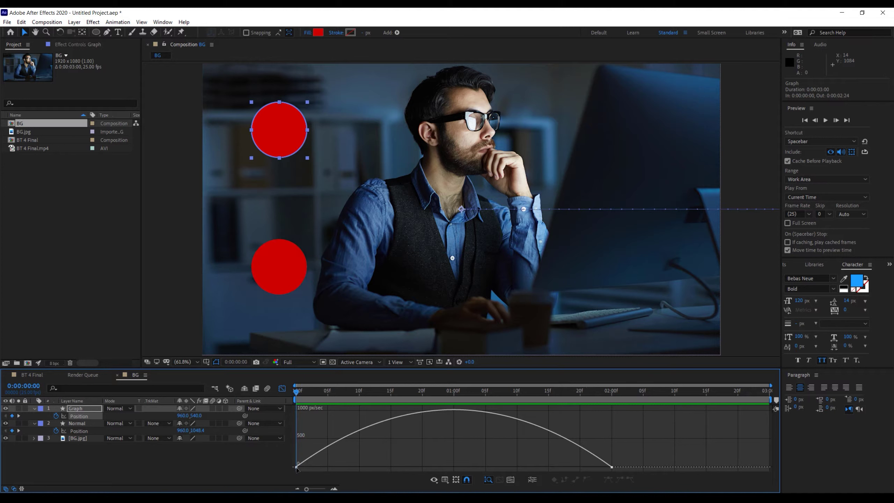
pyautogui.moveTo(298, 391); pyautogui.dragTo(453, 408)
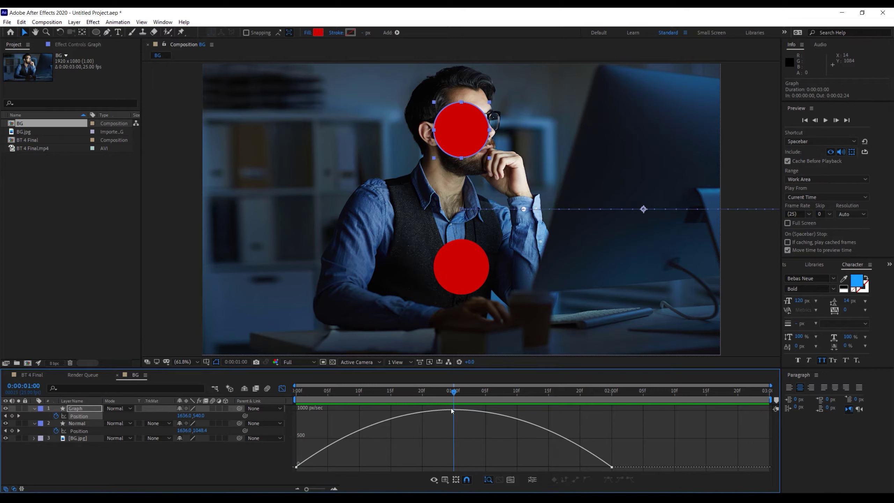
pyautogui.moveTo(455, 393); pyautogui.dragTo(613, 420)
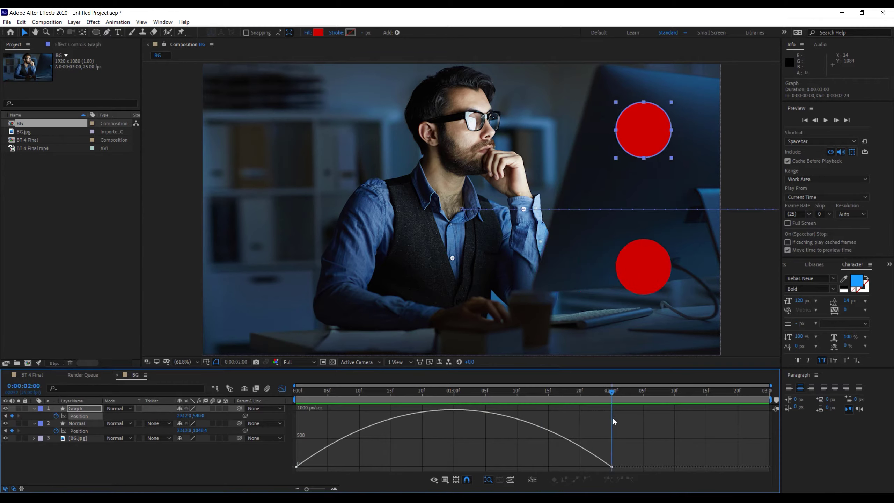
# Enlarge the graph area and display the Graph and Normal Position speed curves together
pyautogui.click(81, 431)
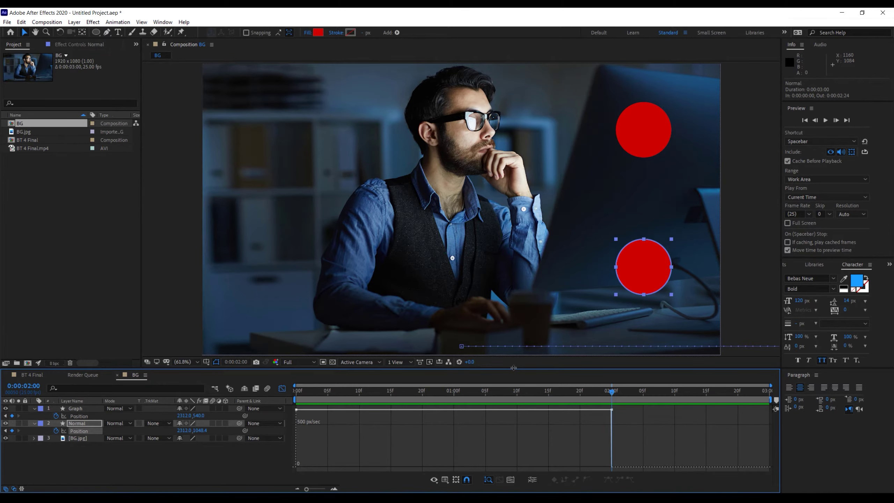
pyautogui.moveTo(513, 366); pyautogui.dragTo(503, 292)
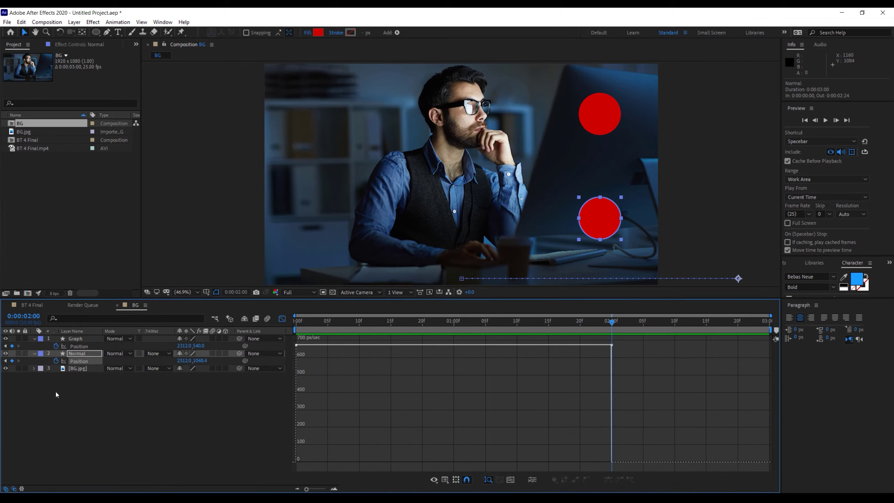
pyautogui.click(80, 346)
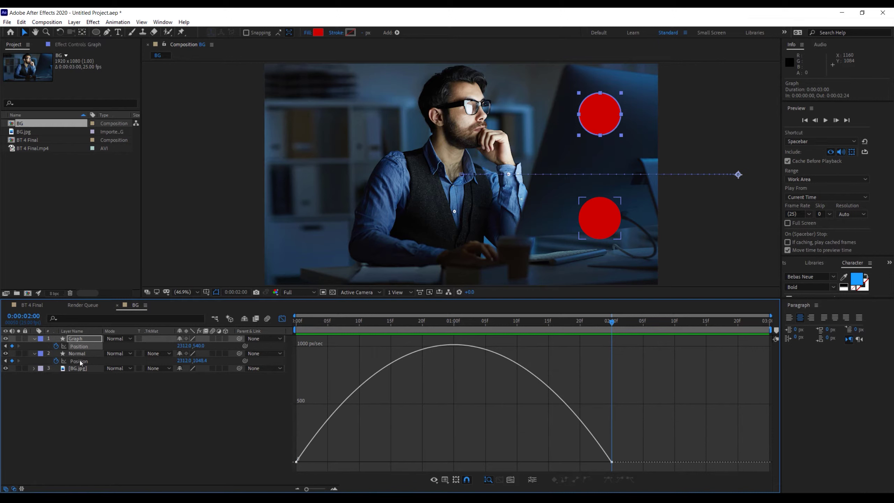
pyautogui.keyDown('shift'); pyautogui.click(80, 361); pyautogui.keyUp('shift')
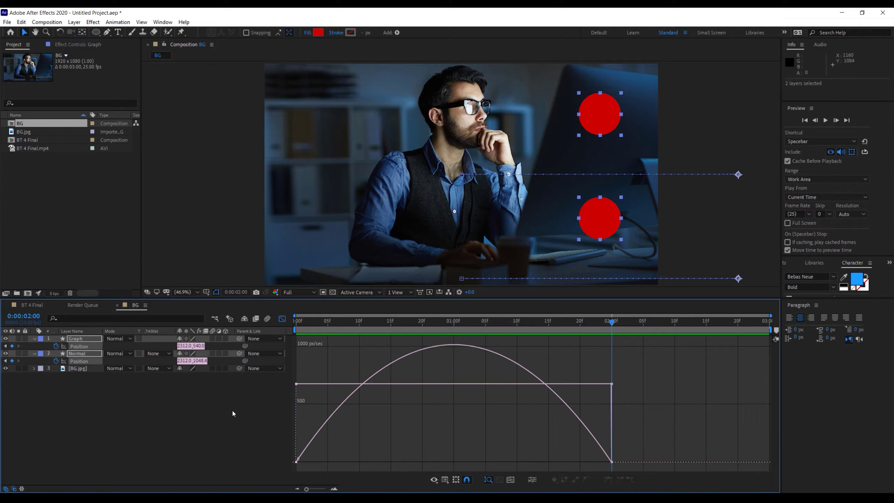
pyautogui.rightClick(81, 347)
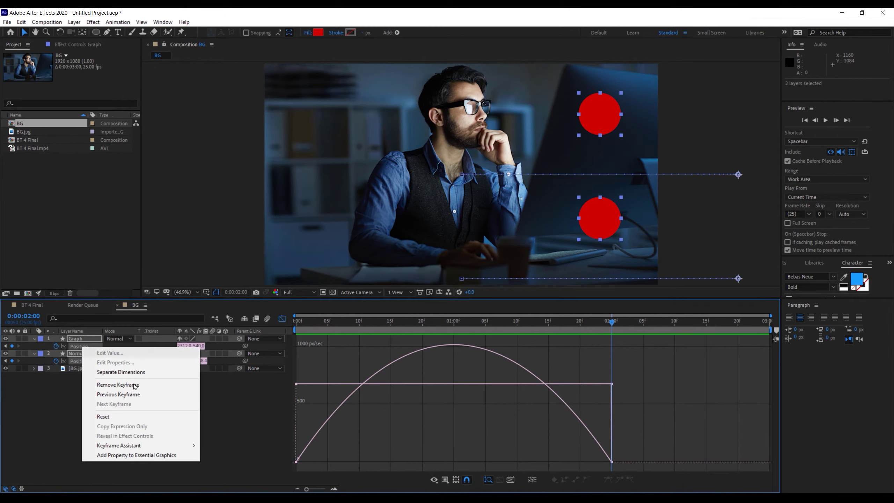
pyautogui.moveTo(149, 446)
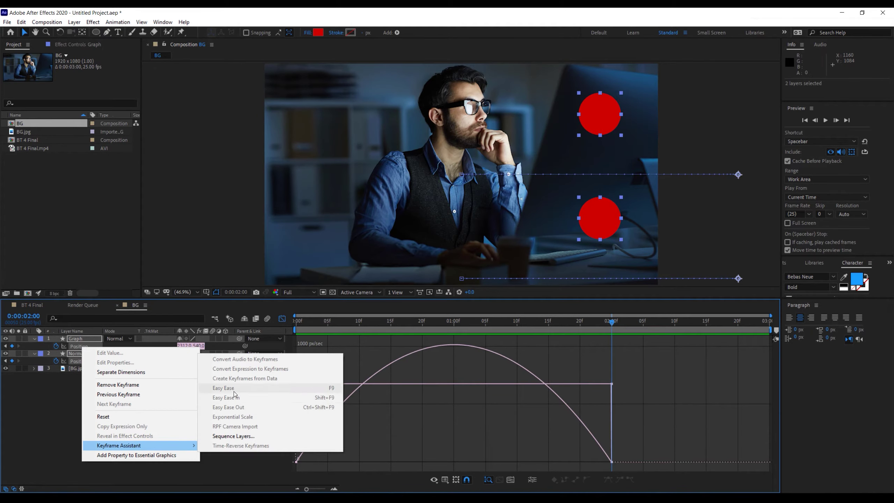
pyautogui.click(453, 347)
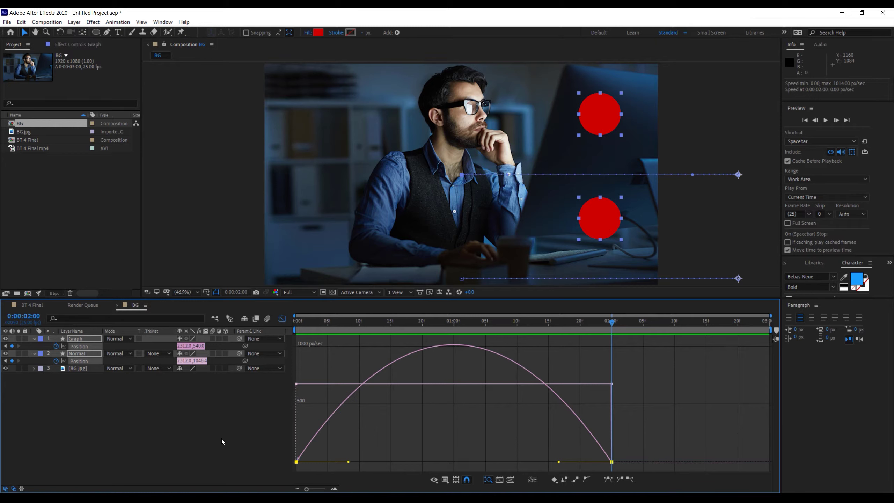
pyautogui.click(166, 408)
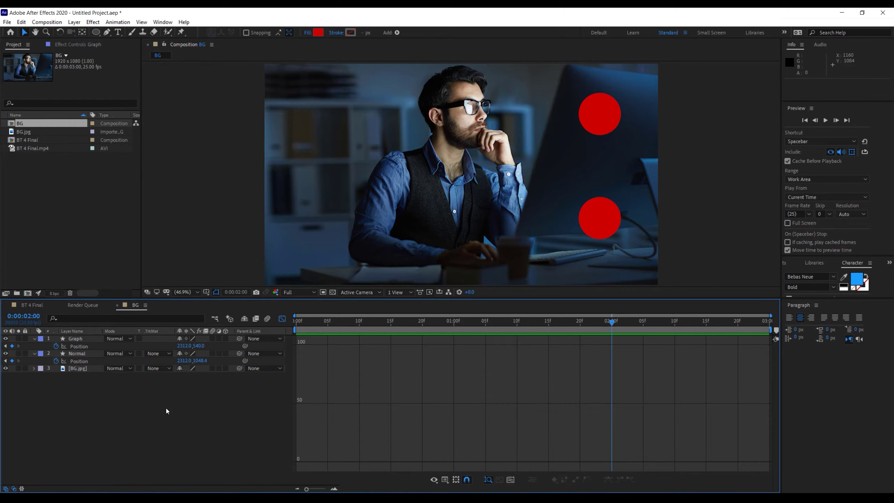
pyautogui.click(78, 346)
pyautogui.keyDown('shift'); pyautogui.click(79, 362); pyautogui.keyUp('shift')
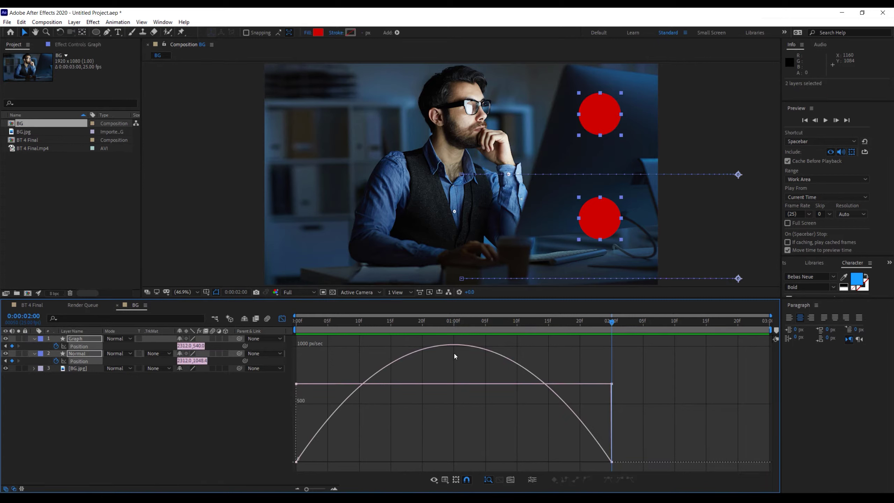
pyautogui.click(296, 462)
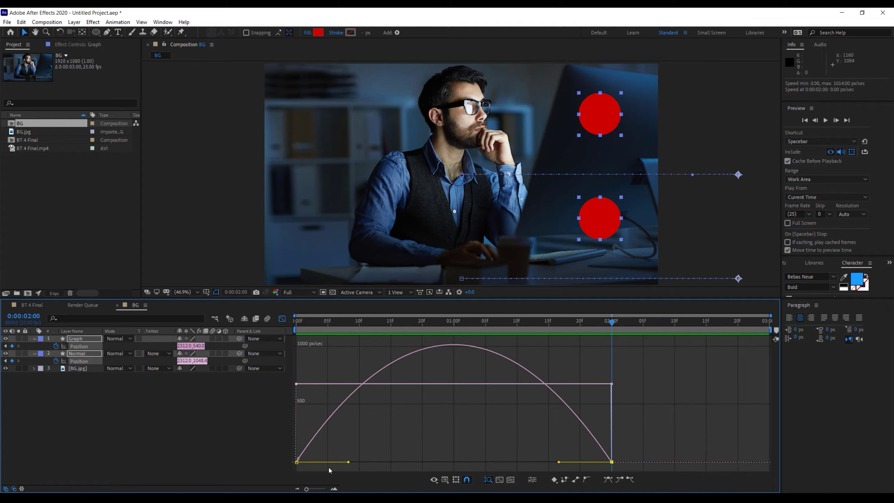
pyautogui.click(297, 466)
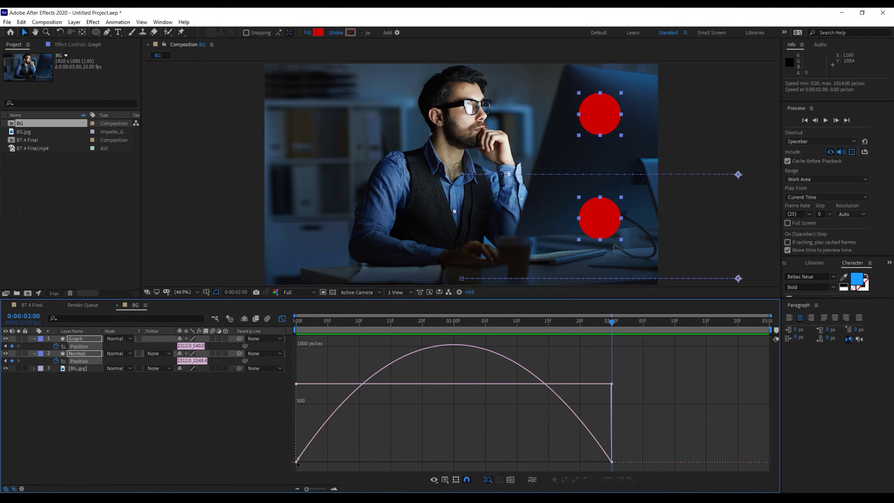
pyautogui.click(296, 462)
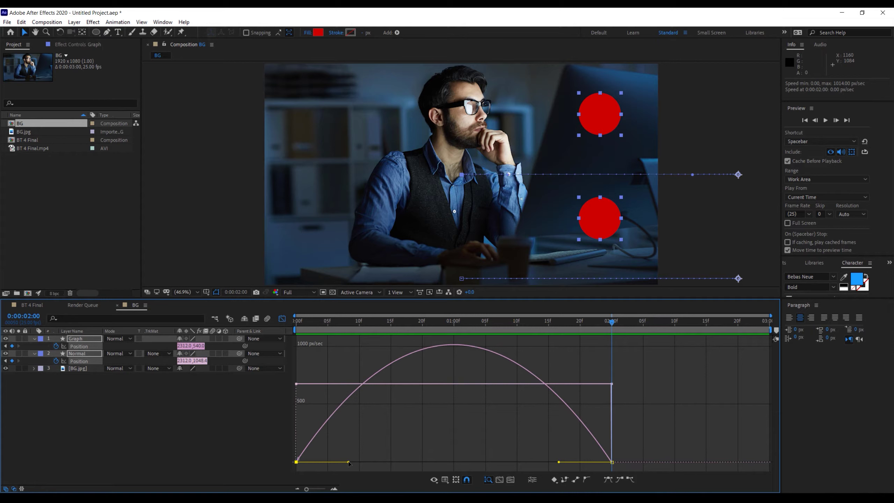
# Drag both keyframes' influence handles so Graph's speed spikes to about 8559 px/sec, then play from the start
pyautogui.moveTo(348, 461); pyautogui.dragTo(400, 459)
pyautogui.moveTo(399, 462); pyautogui.dragTo(431, 463)
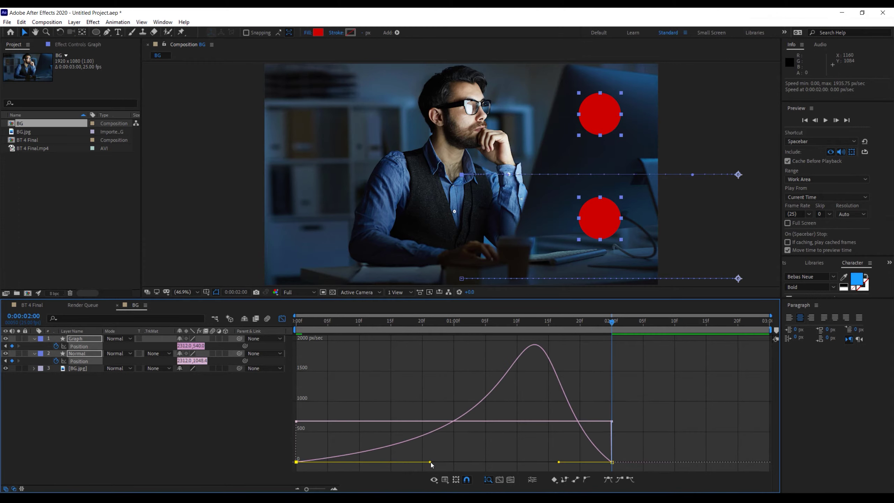
pyautogui.moveTo(558, 462); pyautogui.dragTo(433, 462)
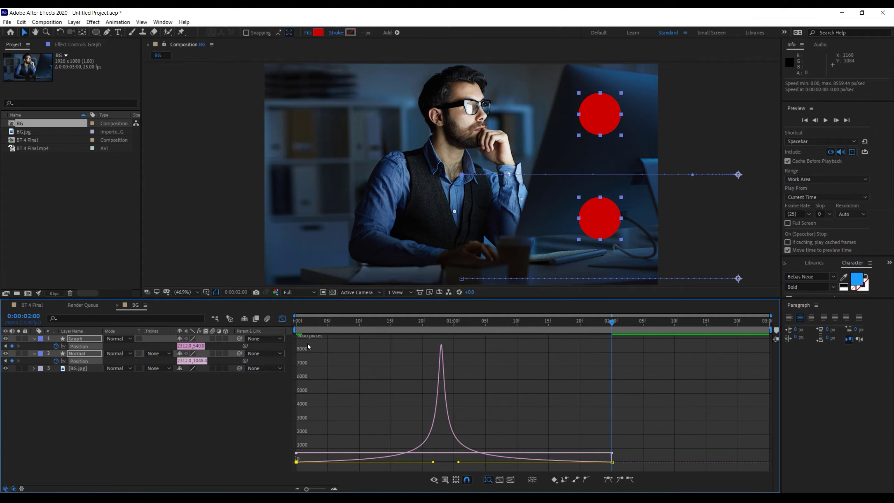
pyautogui.click(298, 321)
pyautogui.press('space')
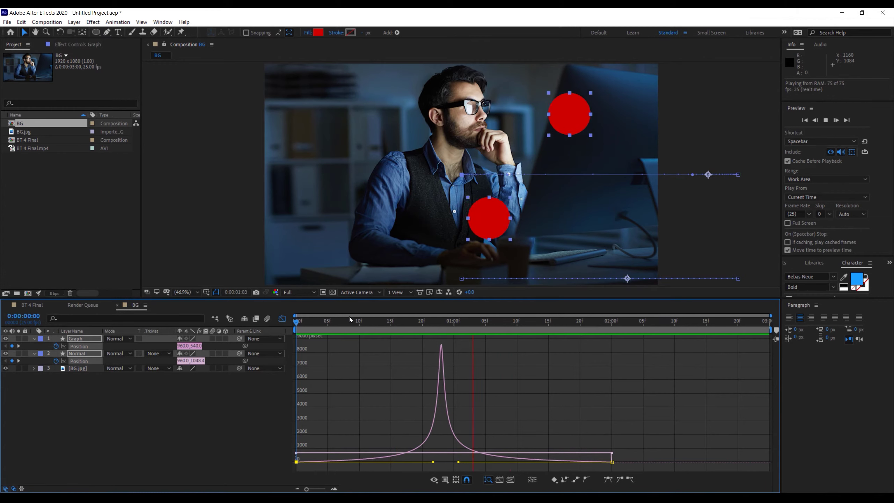
# Stop the preview, then drag the influence handles to lower and round the speed peak to about 2007 px/sec
pyautogui.press('space')
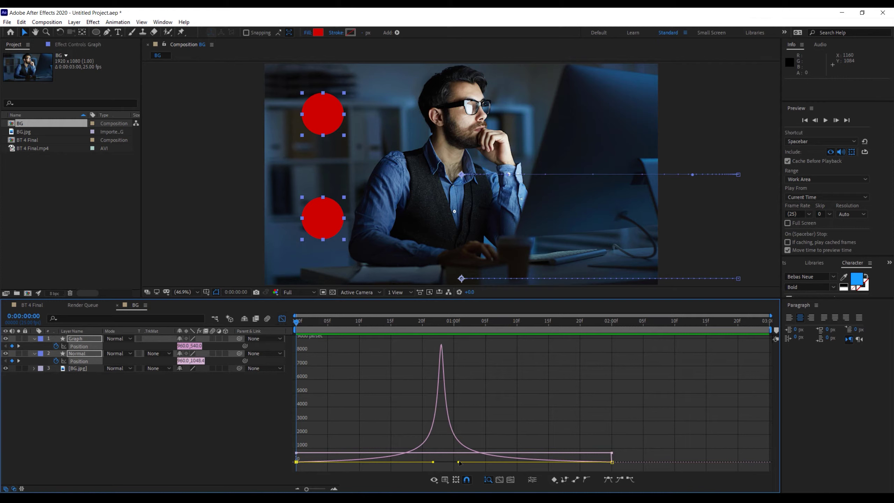
pyautogui.moveTo(457, 462)
pyautogui.mouseDown()
pyautogui.moveTo(506, 462)
pyautogui.moveTo(564, 425)
pyautogui.moveTo(561, 464)
pyautogui.mouseUp()
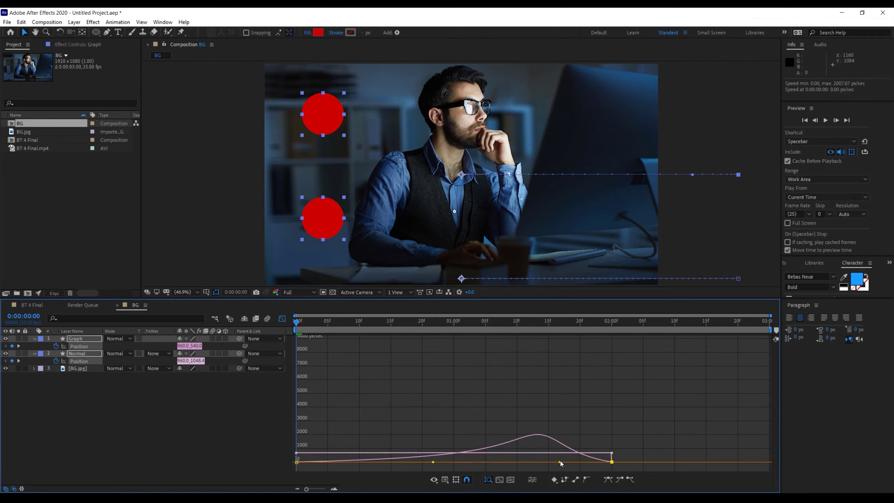
pyautogui.moveTo(432, 463)
pyautogui.mouseDown()
pyautogui.moveTo(424, 463)
pyautogui.moveTo(433, 462)
pyautogui.mouseUp()
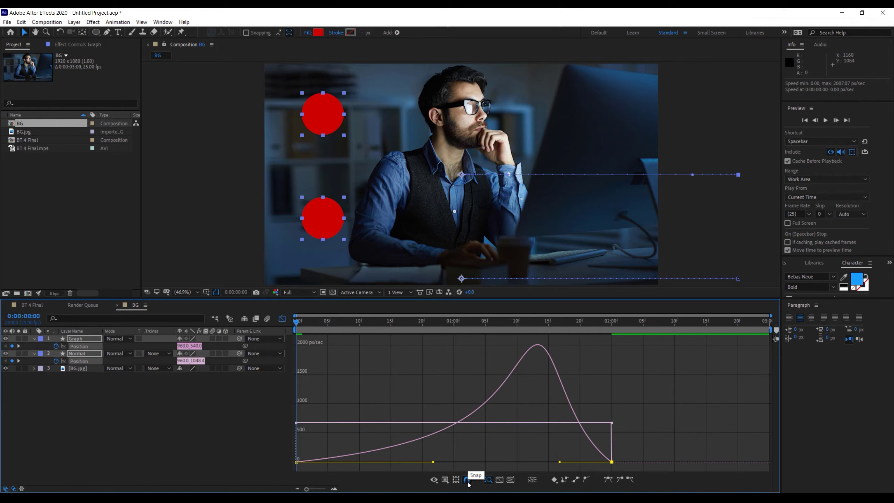
# Turn on graph snapping and toggle Auto-Zoom Height to Fit View for the graph
pyautogui.click(466, 480)
pyautogui.click(489, 483)
pyautogui.rightClick(429, 379)
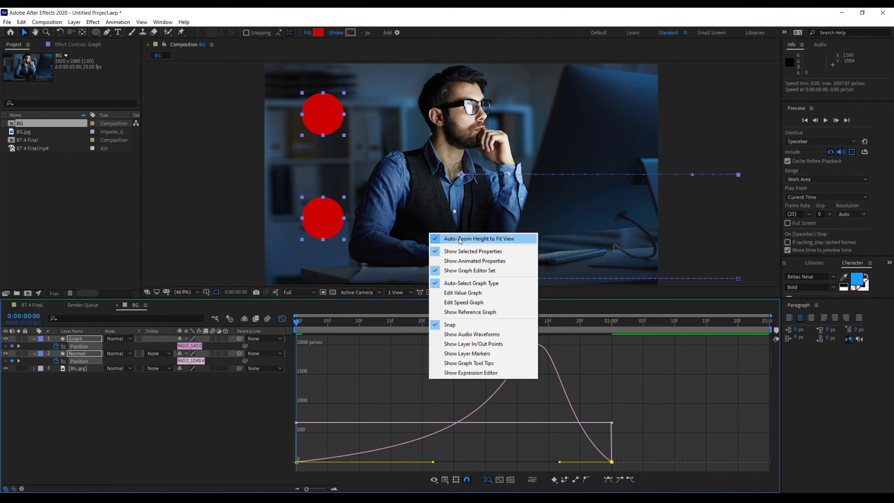
pyautogui.click(496, 239)
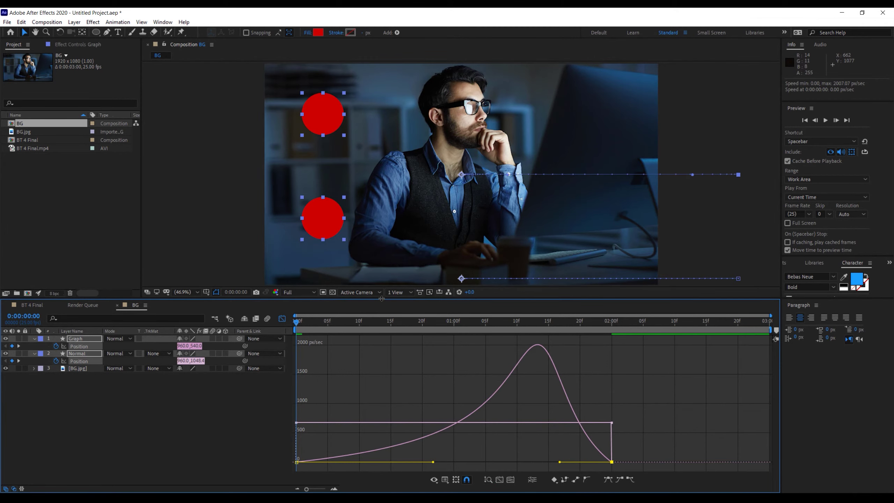
# Enlarge the graph panel by moving the dividers, then enable Auto-Zoom Height to Fit View
pyautogui.moveTo(380, 299); pyautogui.dragTo(379, 368)
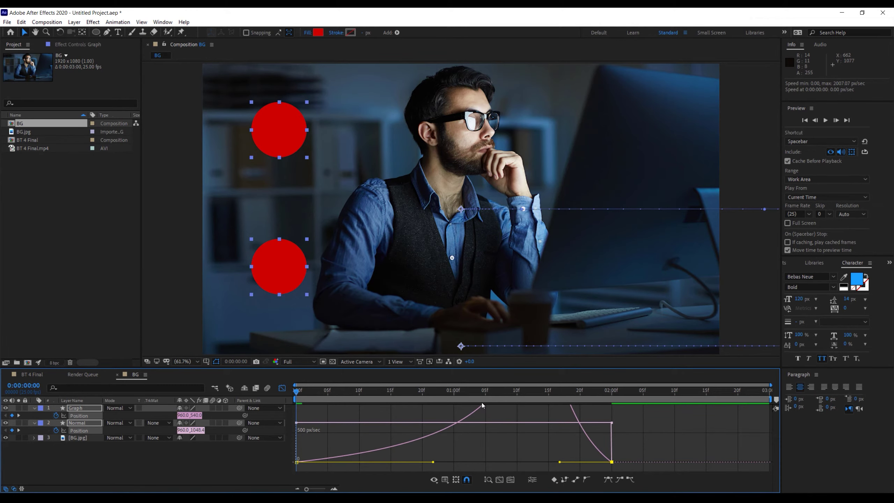
pyautogui.moveTo(452, 367)
pyautogui.mouseDown()
pyautogui.moveTo(456, 287)
pyautogui.moveTo(456, 353)
pyautogui.mouseUp()
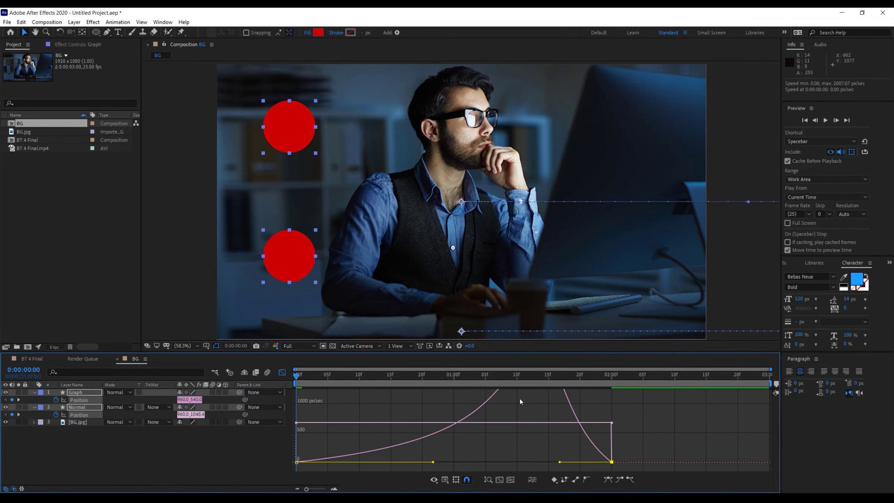
pyautogui.moveTo(475, 353)
pyautogui.mouseDown()
pyautogui.moveTo(463, 243)
pyautogui.moveTo(411, 345)
pyautogui.moveTo(412, 250)
pyautogui.mouseUp()
pyautogui.rightClick(462, 411)
pyautogui.click(483, 271)
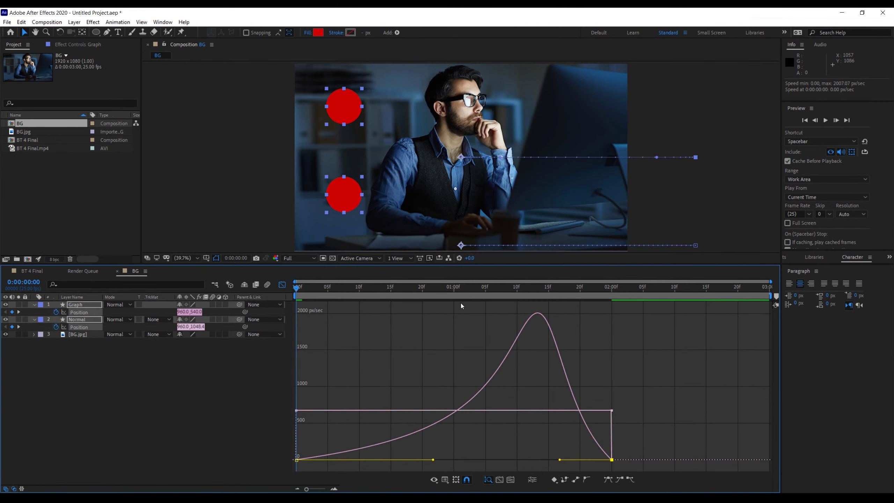
# Toggle Show Selected Properties off and back on, then twirl open both circle layers
pyautogui.rightClick(450, 333)
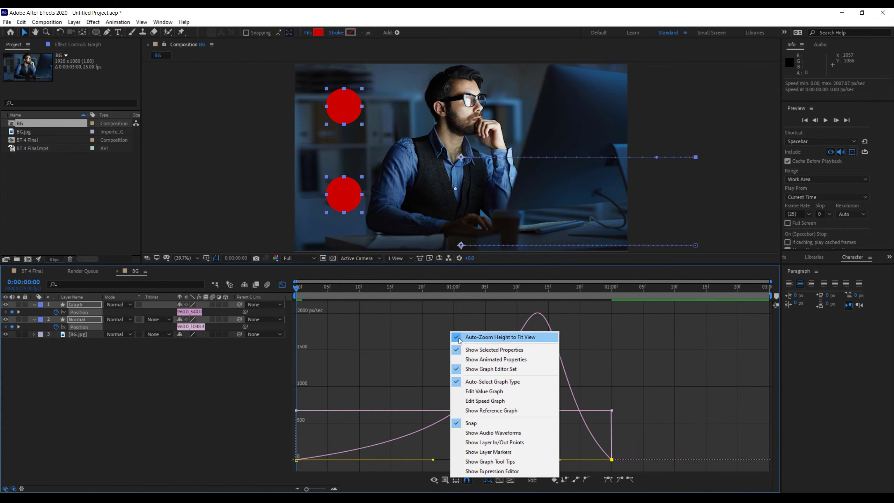
pyautogui.click(480, 350)
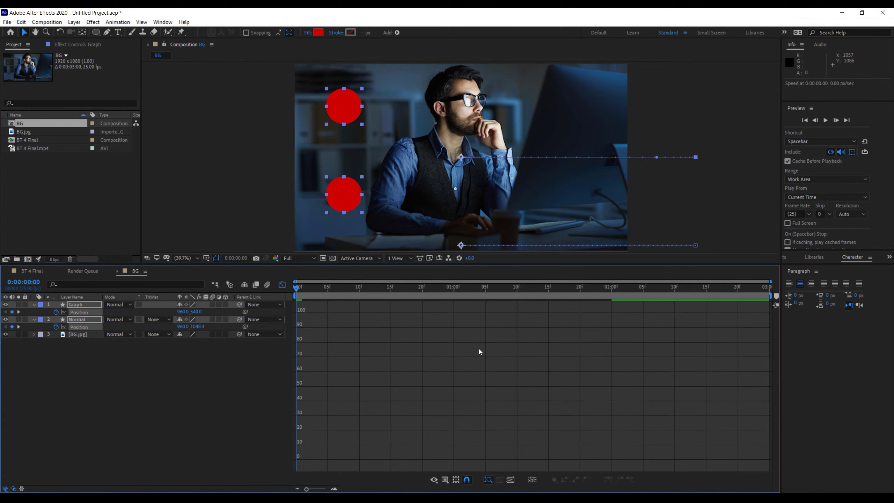
pyautogui.rightClick(426, 359)
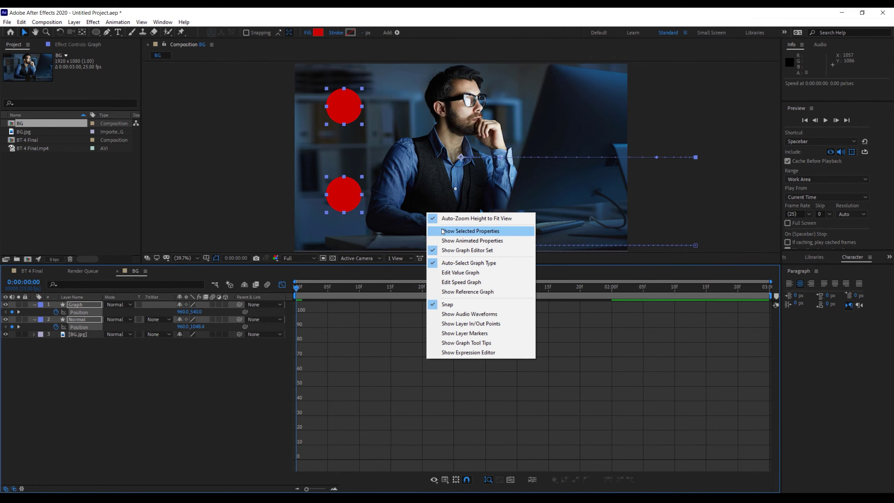
pyautogui.click(443, 231)
pyautogui.rightClick(426, 378)
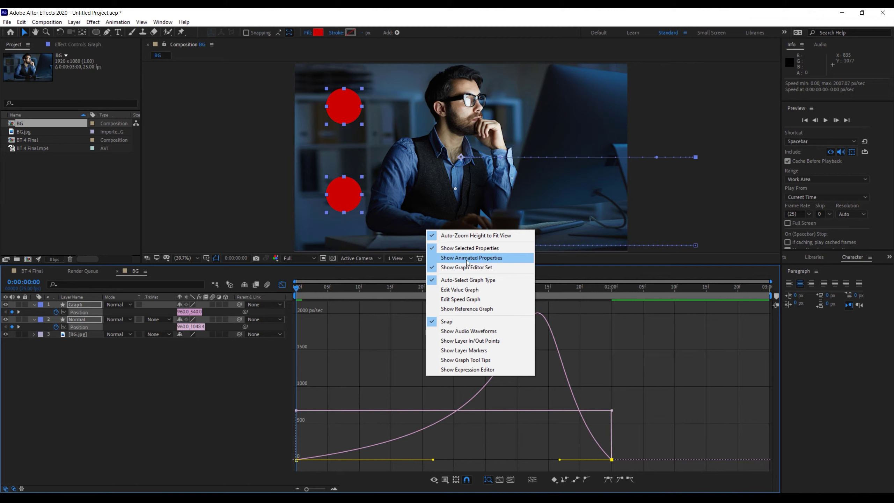
pyautogui.click(466, 260)
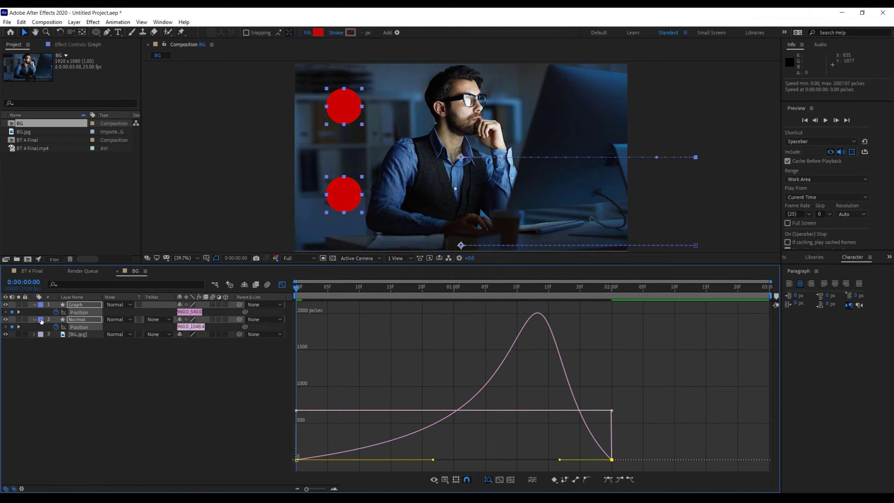
pyautogui.click(35, 305)
pyautogui.click(35, 305)
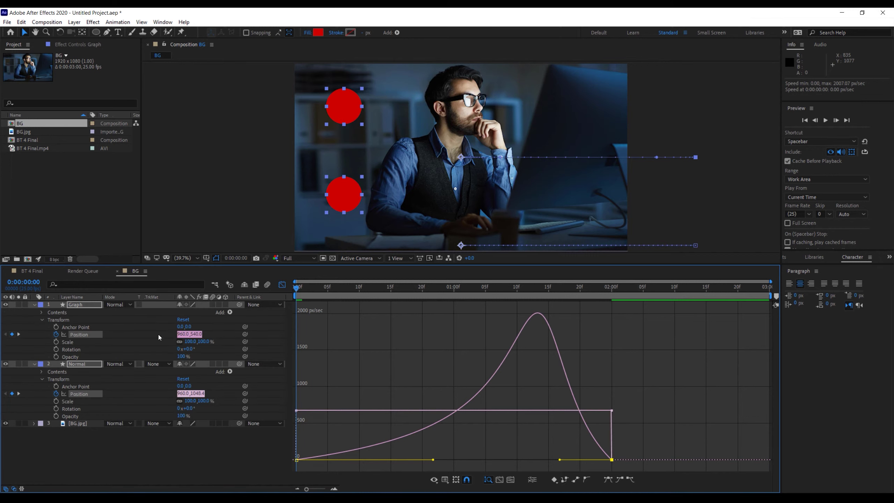
# Inspect the top circle's Scale, Rotation and Opacity graphs, then bring up the Graph Options menu
pyautogui.click(71, 342)
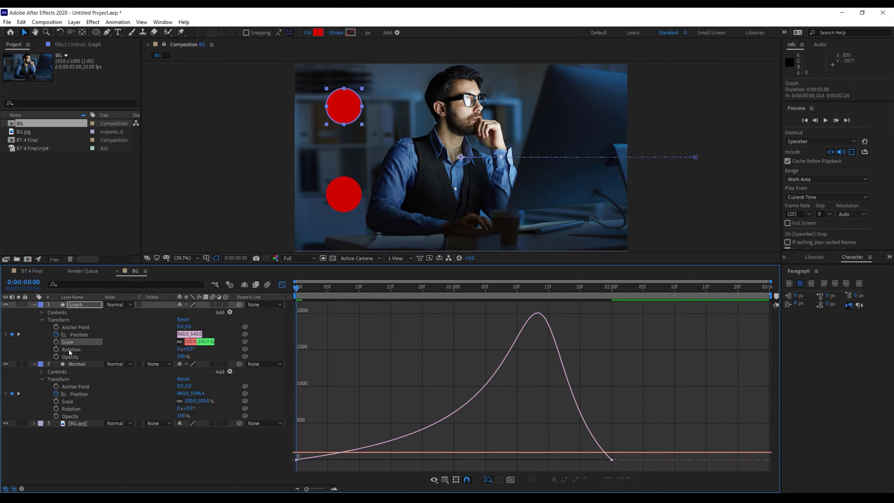
pyautogui.click(69, 349)
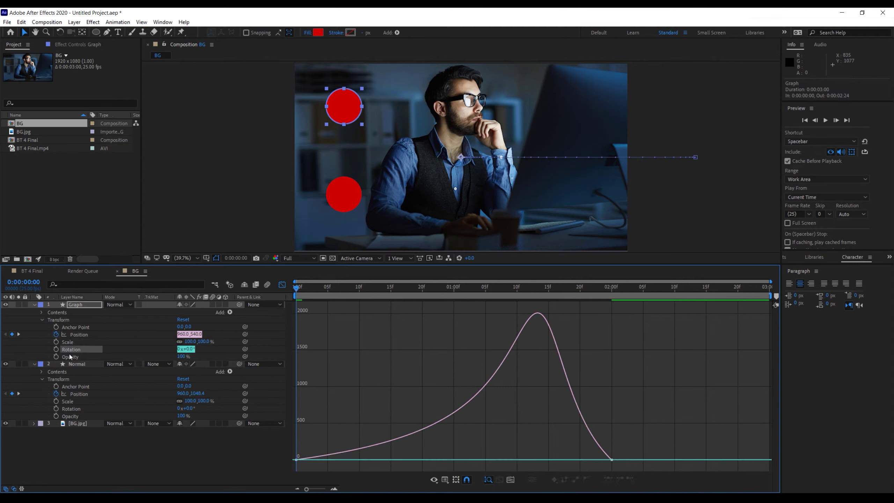
pyautogui.click(71, 357)
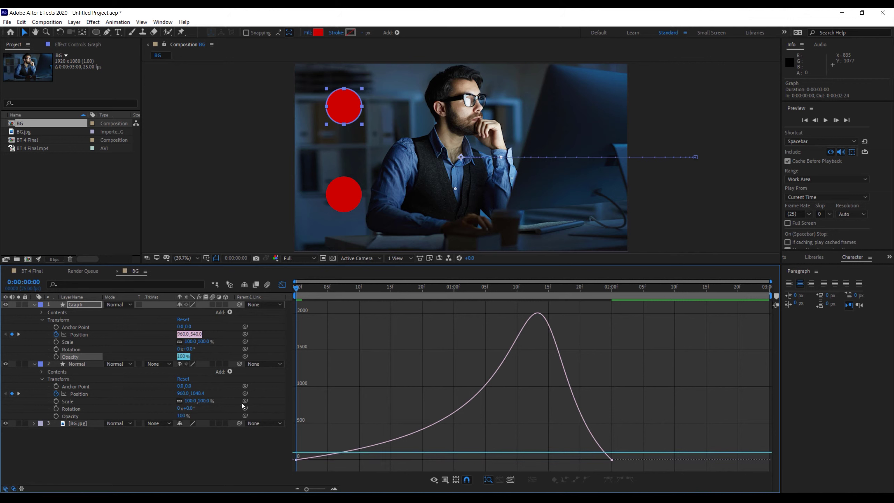
pyautogui.click(74, 350)
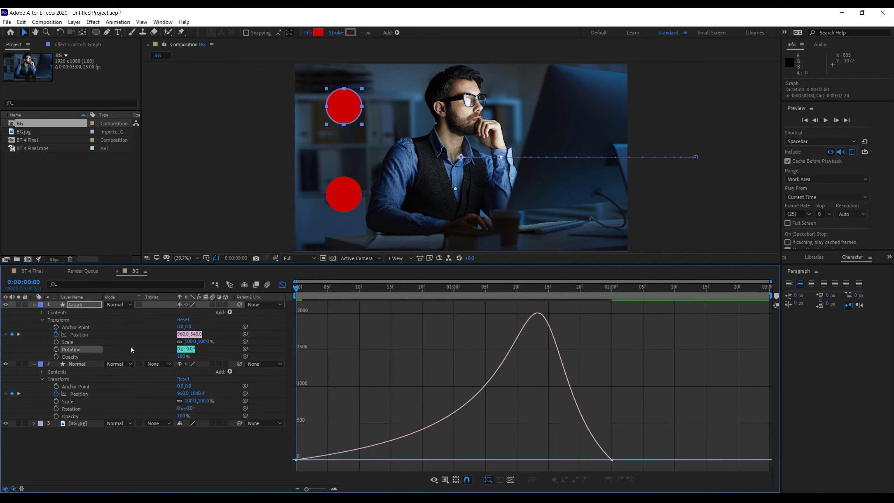
pyautogui.click(76, 342)
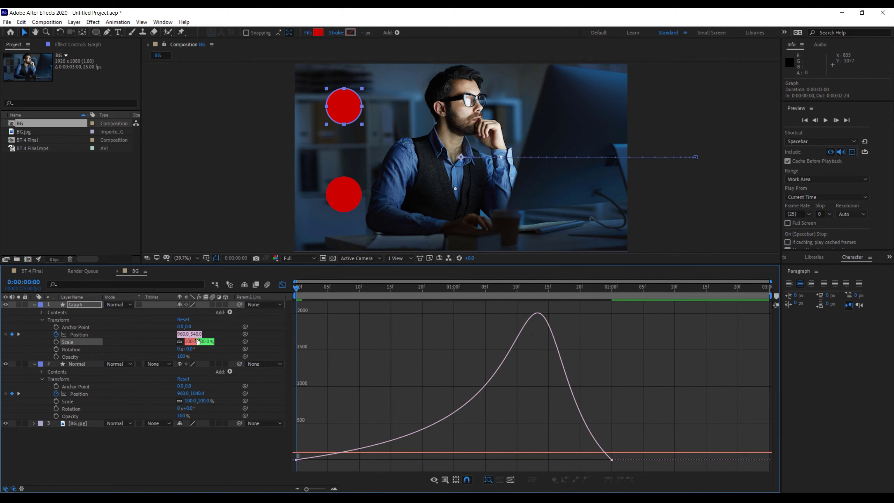
pyautogui.click(72, 356)
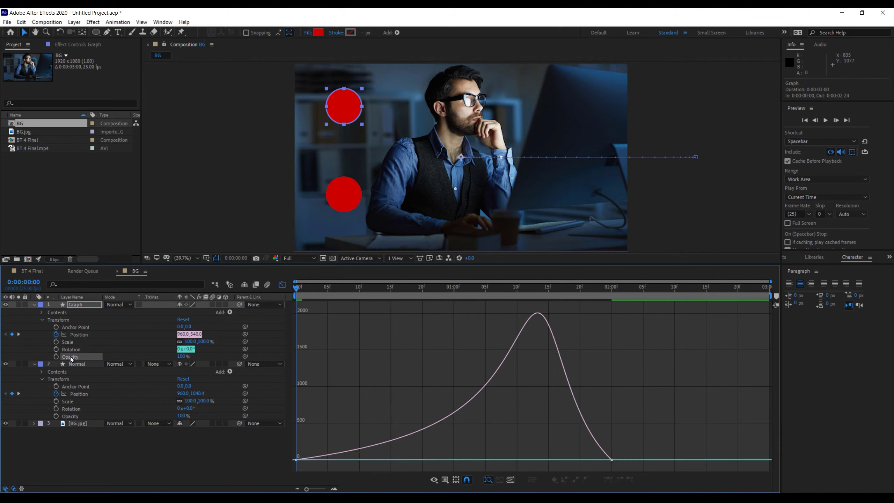
pyautogui.click(187, 356)
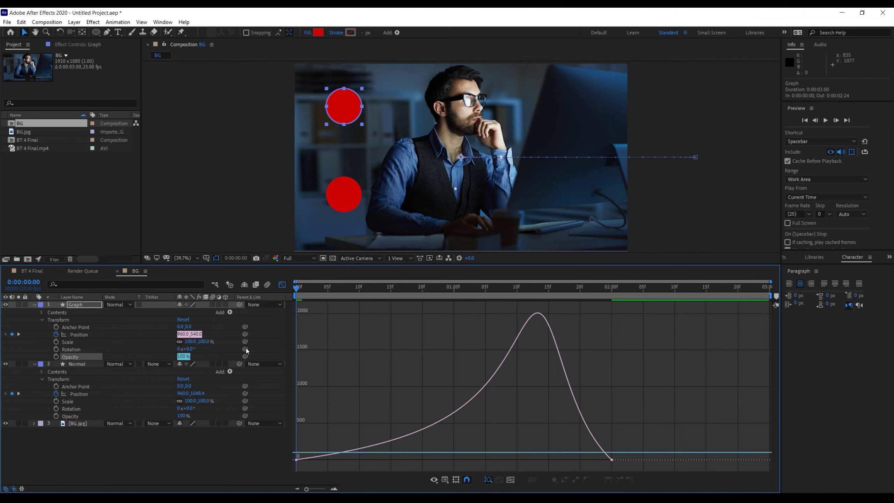
pyautogui.rightClick(399, 342)
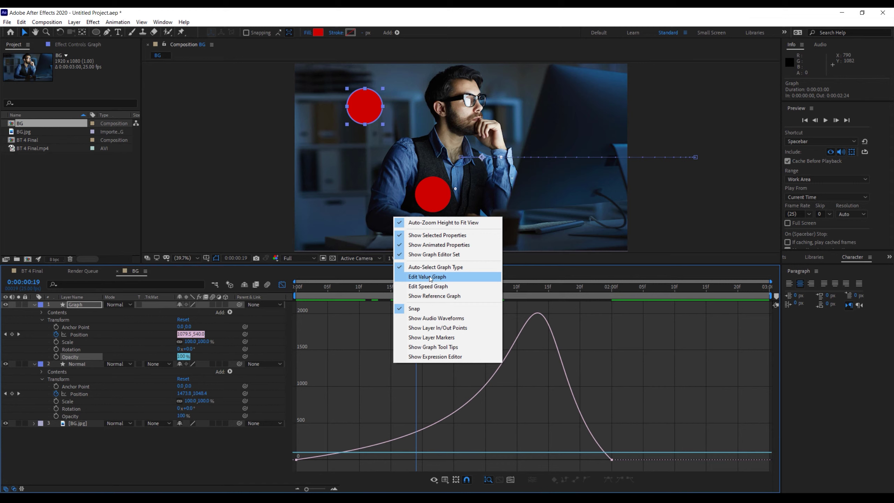
# Switch the graph to Edit Value Graph, then back to Edit Speed Graph
pyautogui.click(428, 276)
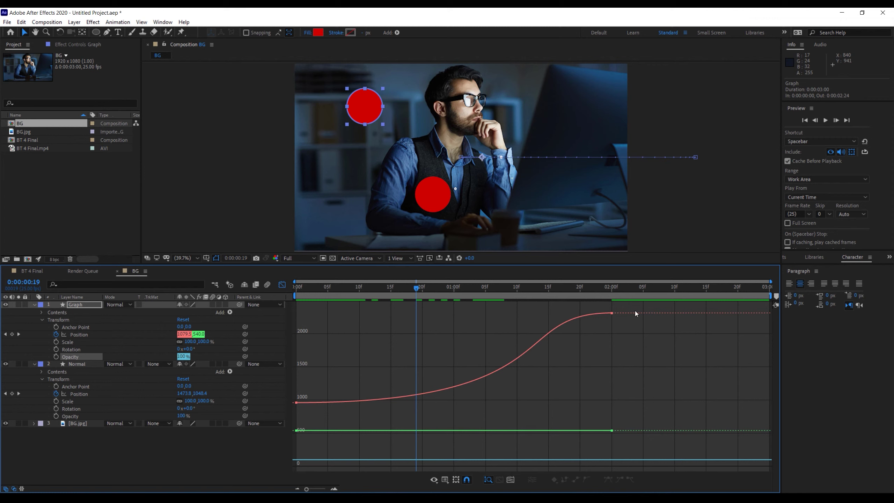
pyautogui.rightClick(381, 347)
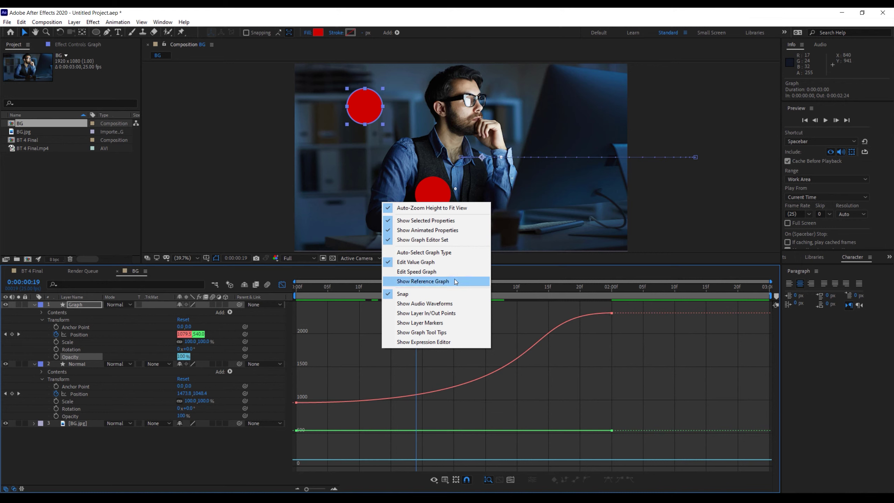
pyautogui.click(426, 271)
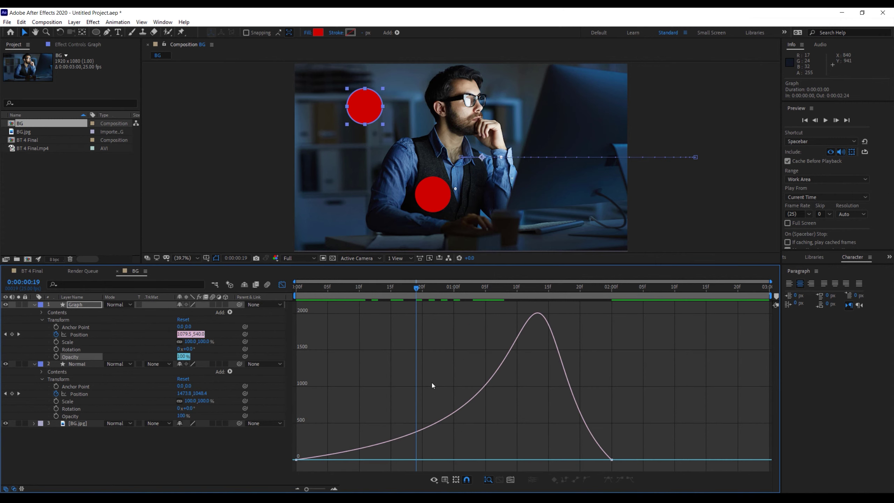
# Enable Show Reference Graph and select the last Position keyframe on the curve
pyautogui.rightClick(372, 370)
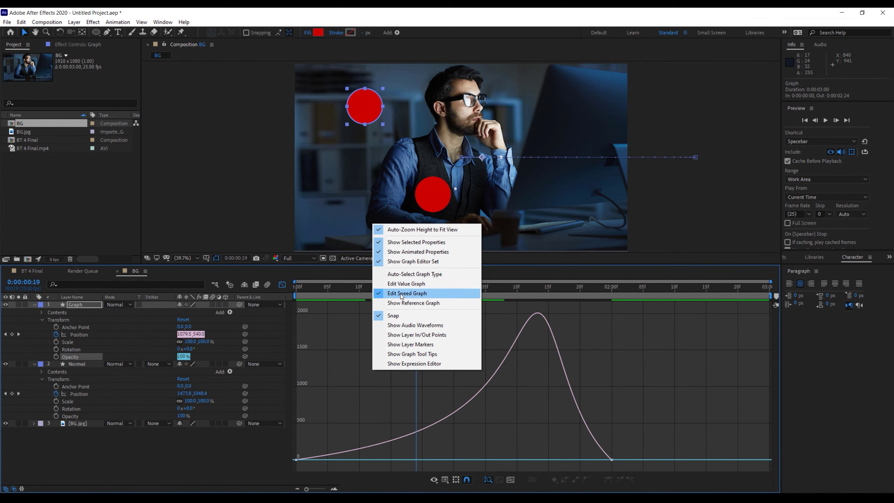
pyautogui.click(401, 303)
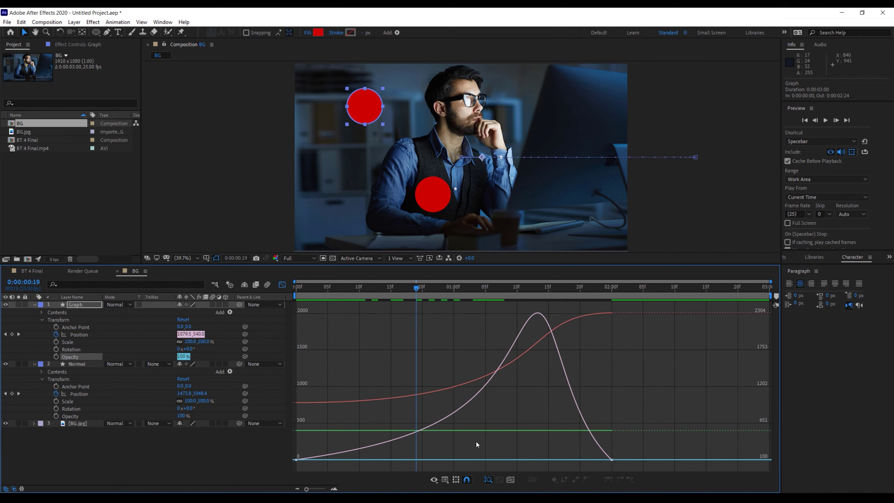
pyautogui.click(612, 460)
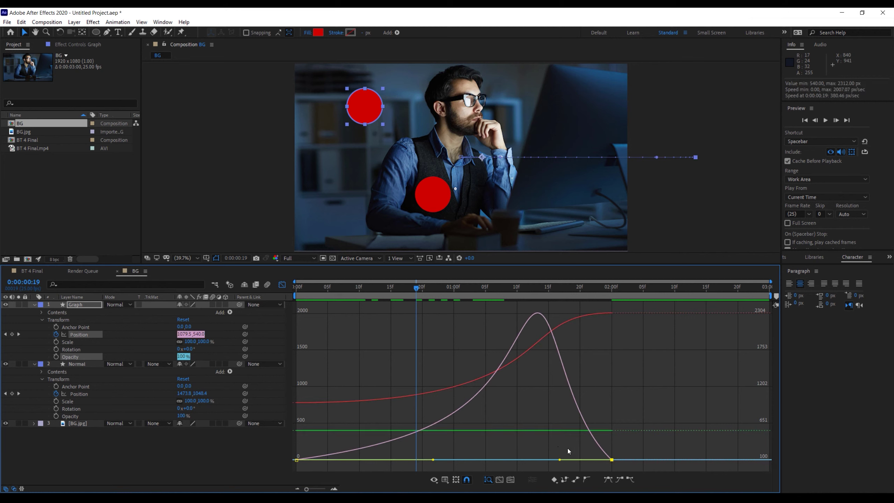
# Drag the influence handles into a taller, narrower speed peak and enable Auto-Select Graph Type
pyautogui.moveTo(560, 460)
pyautogui.mouseDown()
pyautogui.moveTo(513, 456)
pyautogui.moveTo(512, 466)
pyautogui.moveTo(490, 470)
pyautogui.mouseUp()
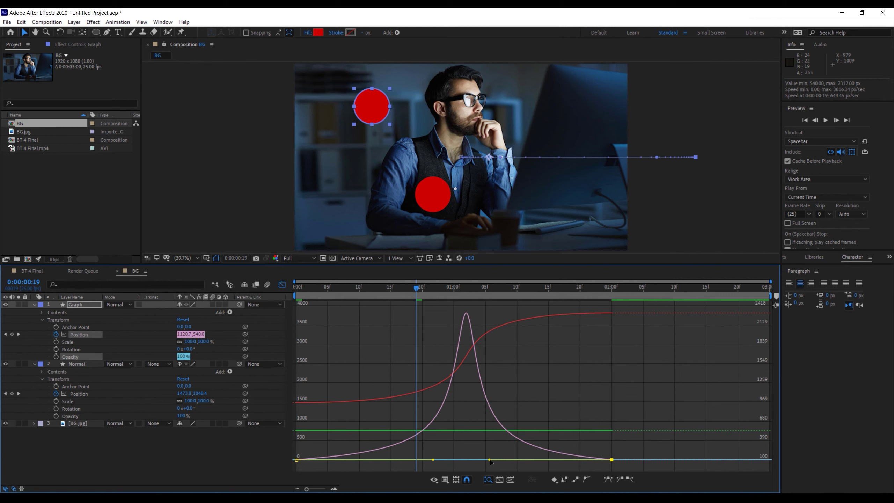
pyautogui.moveTo(490, 459)
pyautogui.mouseDown()
pyautogui.moveTo(475, 456)
pyautogui.moveTo(502, 457)
pyautogui.mouseUp()
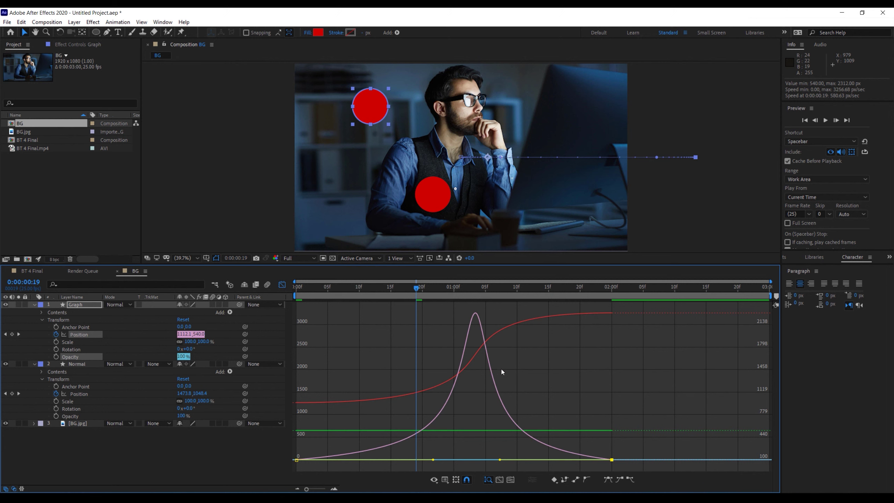
pyautogui.rightClick(472, 384)
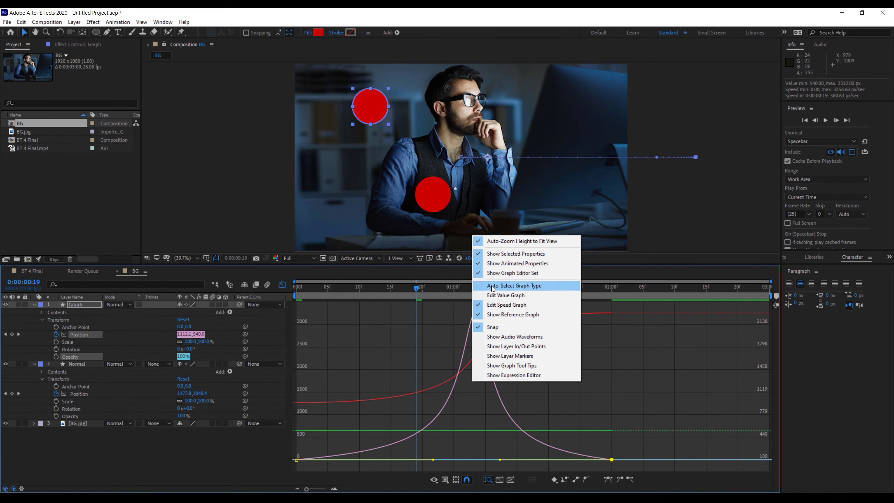
pyautogui.click(492, 287)
pyautogui.rightClick(468, 375)
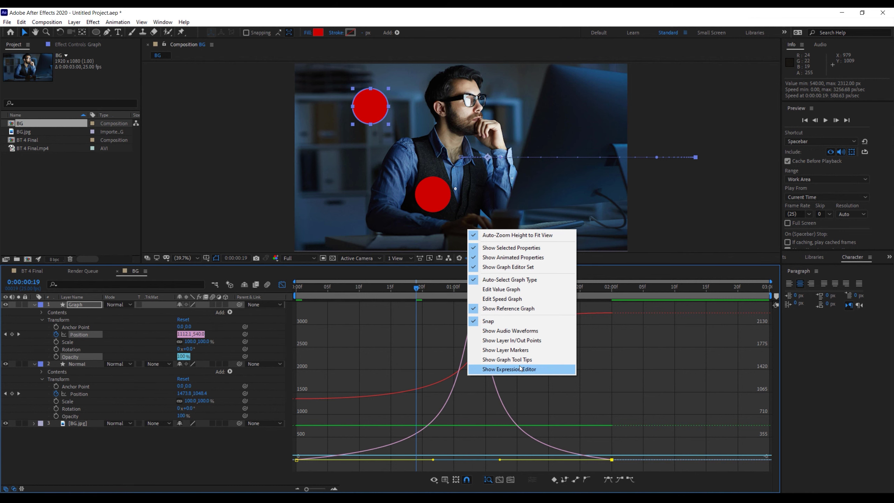
pyautogui.click(281, 283)
# Scrub to compare both circles, then select the Normal layer's Position keyframes
pyautogui.click(409, 288)
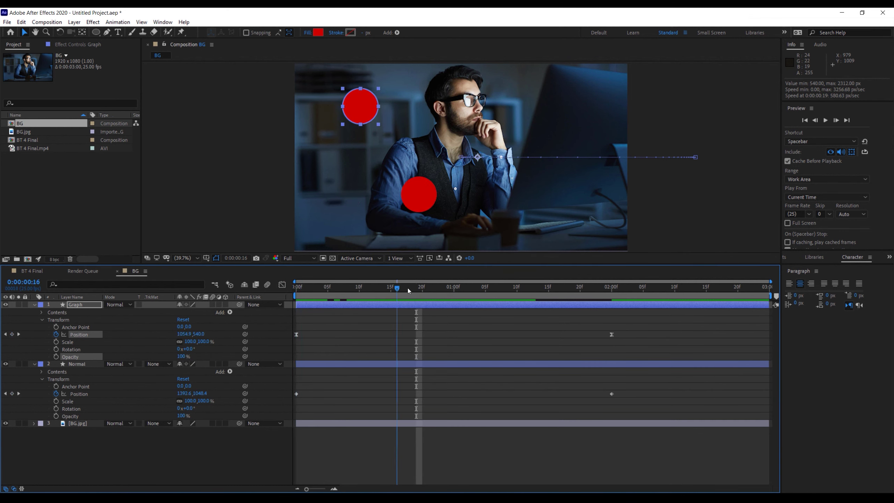
pyautogui.moveTo(387, 291)
pyautogui.mouseDown()
pyautogui.moveTo(286, 291)
pyautogui.moveTo(604, 308)
pyautogui.moveTo(478, 318)
pyautogui.mouseUp()
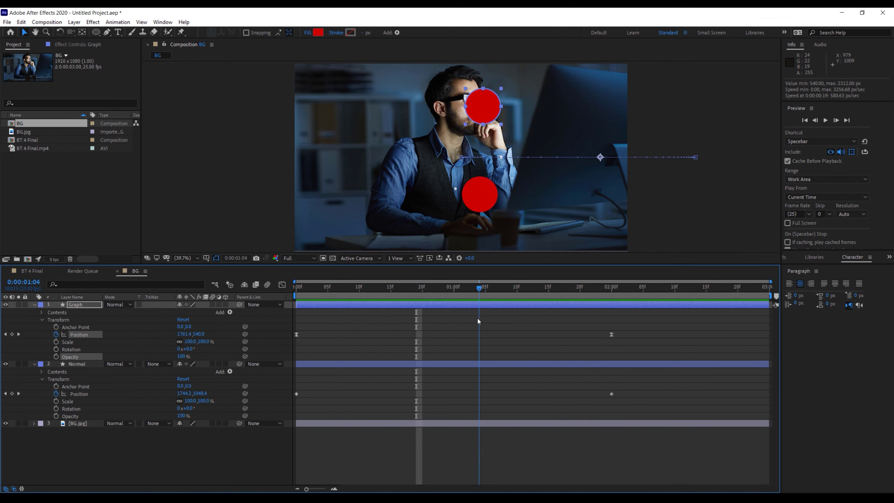
pyautogui.click(296, 334)
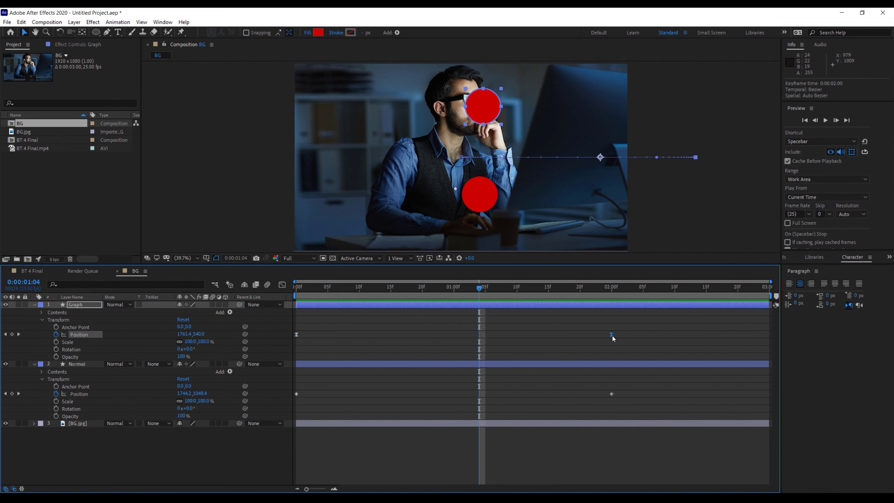
pyautogui.moveTo(478, 289); pyautogui.dragTo(555, 290)
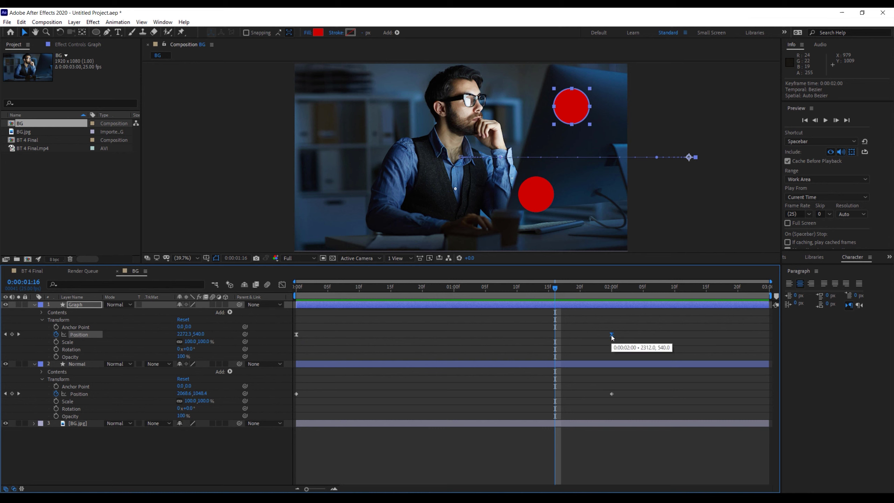
pyautogui.click(612, 393)
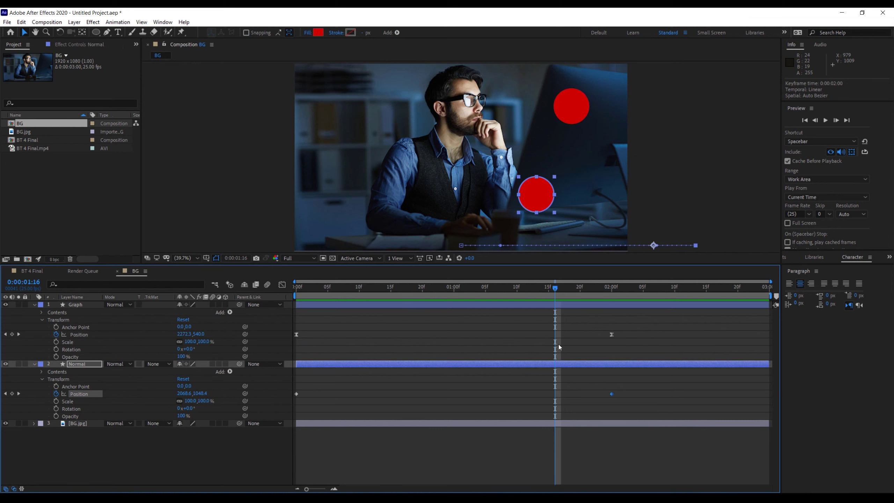
# Apply Easy Ease In to the Normal circle's Position keyframes, undo it, then apply Easy Ease Out
pyautogui.rightClick(88, 394)
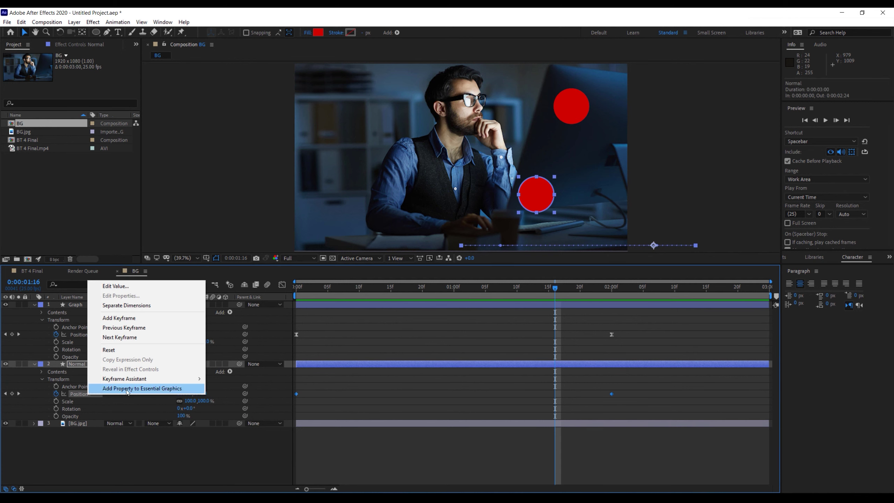
pyautogui.moveTo(155, 384)
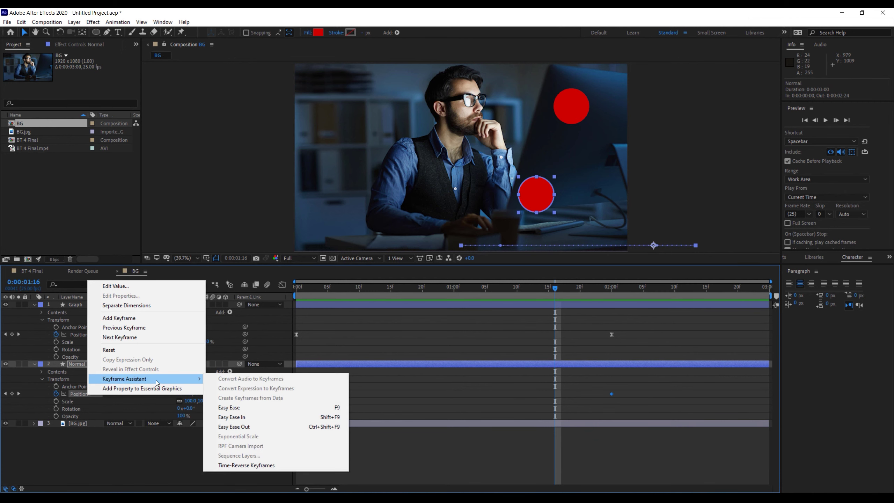
pyautogui.click(251, 417)
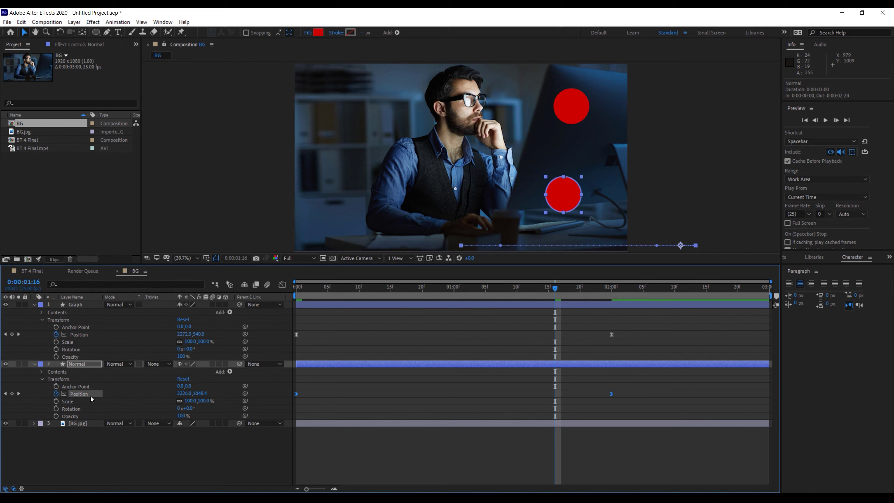
pyautogui.hotkey('ctrl', 'z')
pyautogui.rightClick(79, 394)
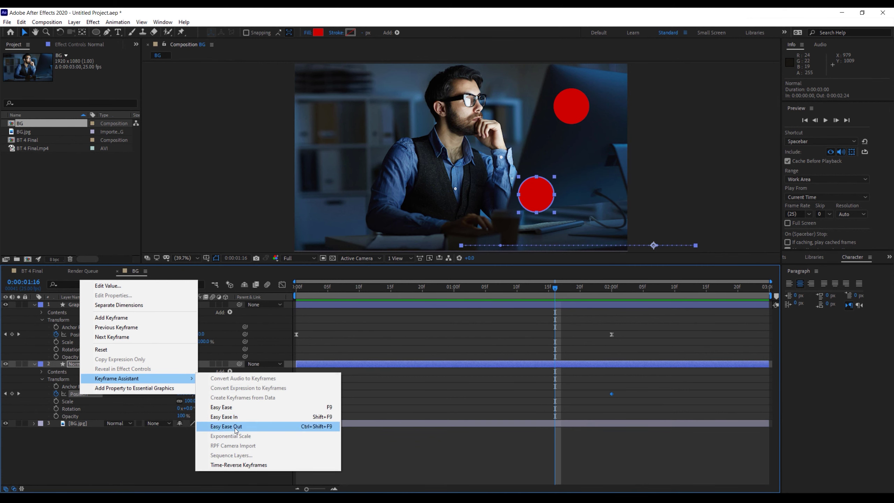
pyautogui.click(235, 427)
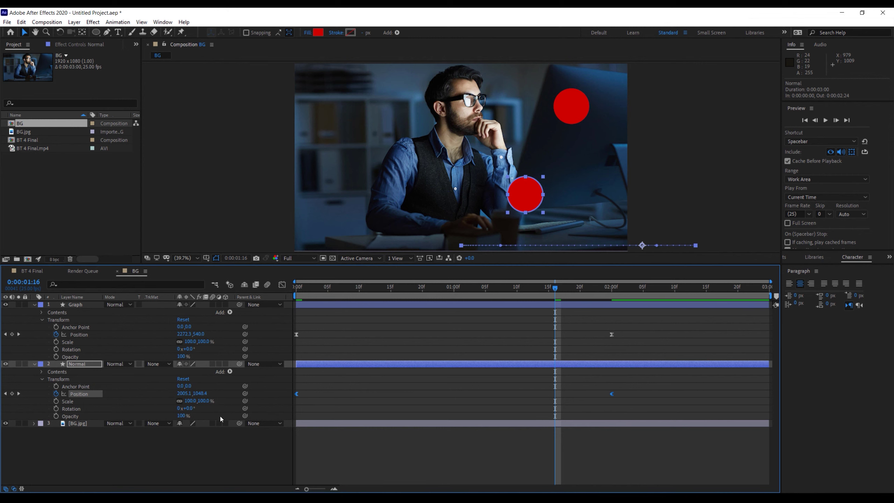
# Check the eased Position speed curve, rewind, then return to the layer view and deselect
pyautogui.click(282, 285)
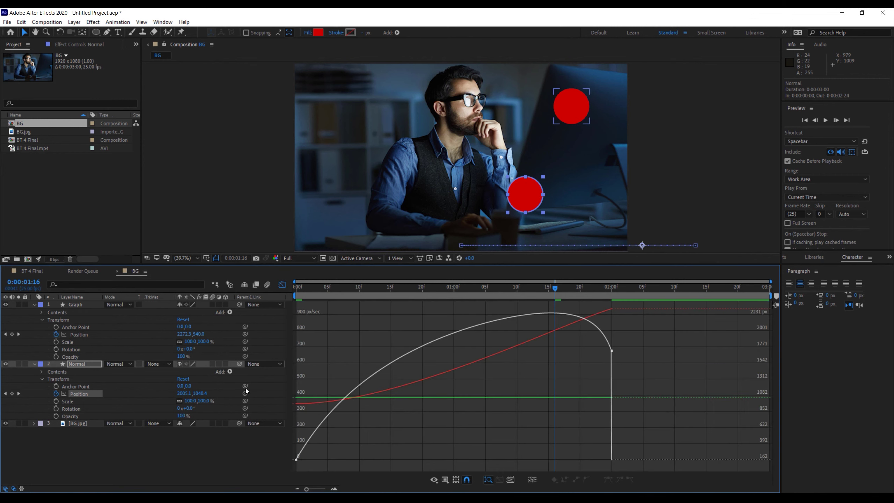
pyautogui.click(160, 448)
pyautogui.click(83, 393)
pyautogui.moveTo(555, 286)
pyautogui.mouseDown()
pyautogui.moveTo(367, 286)
pyautogui.moveTo(573, 293)
pyautogui.moveTo(378, 287)
pyautogui.mouseUp()
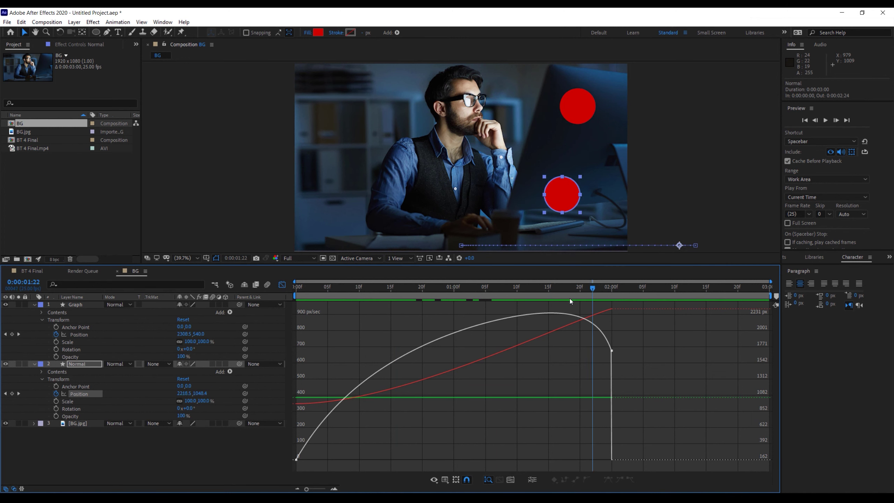
pyautogui.click(282, 284)
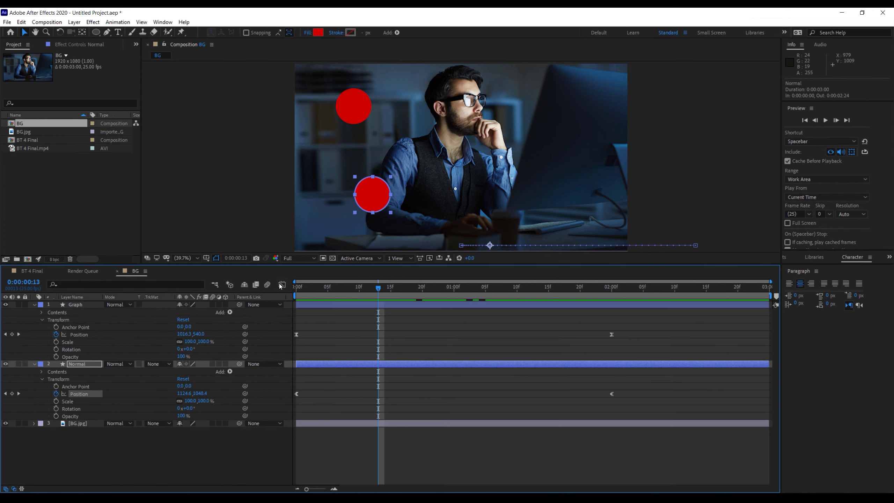
pyautogui.click(174, 450)
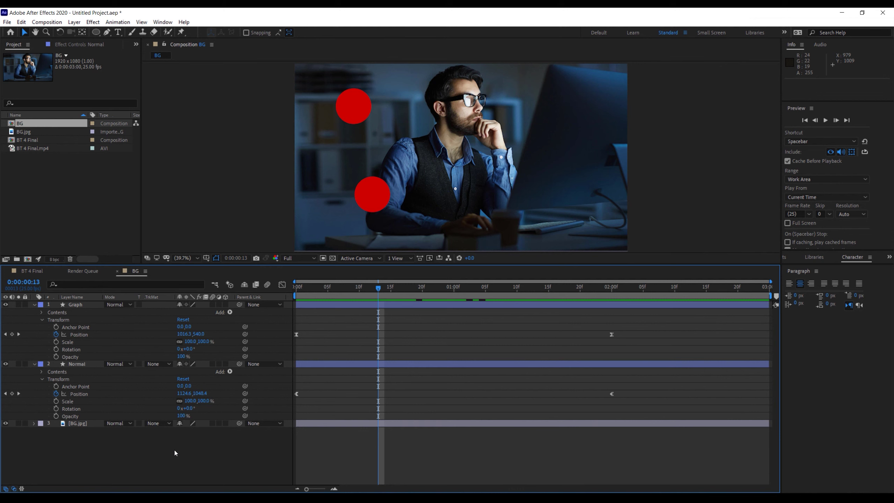